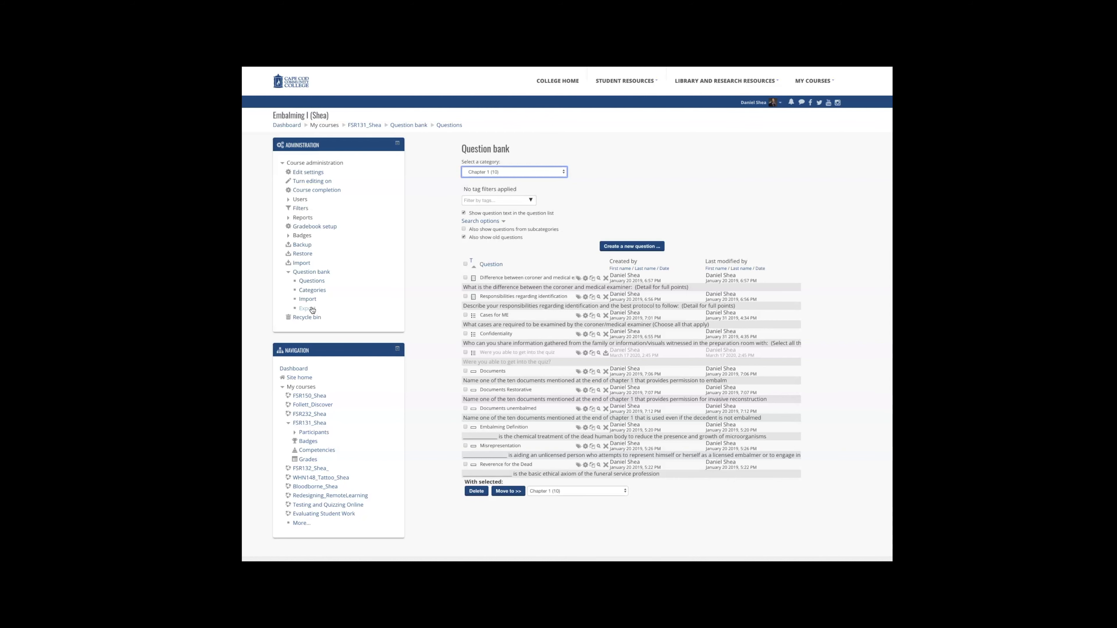
Step: Browse the question bank's category list to review the available categories
click(525, 174)
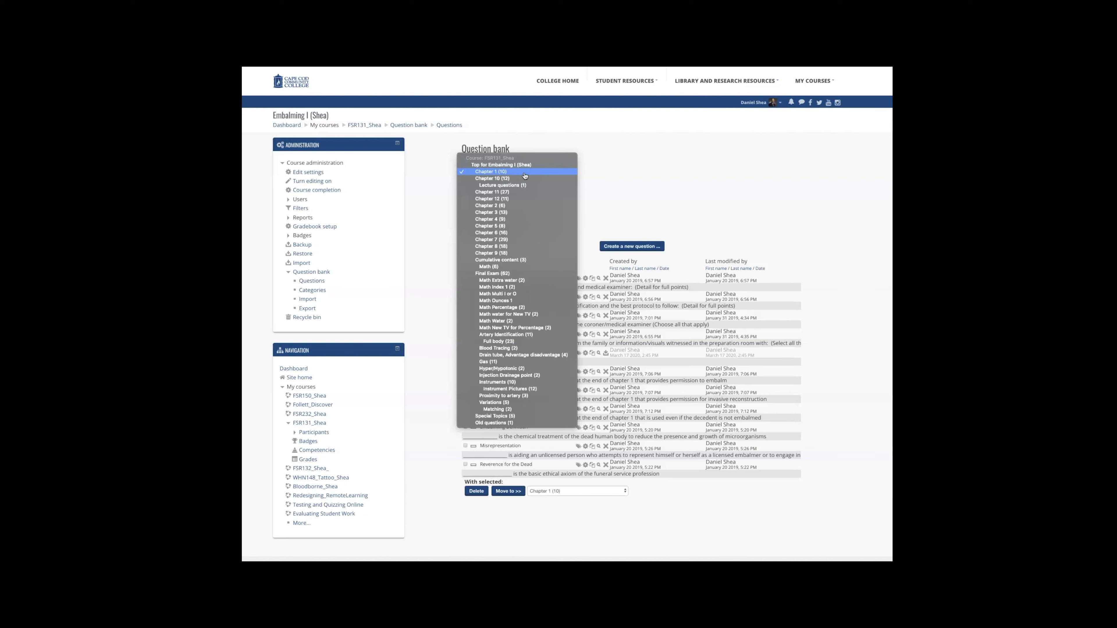
click(755, 200)
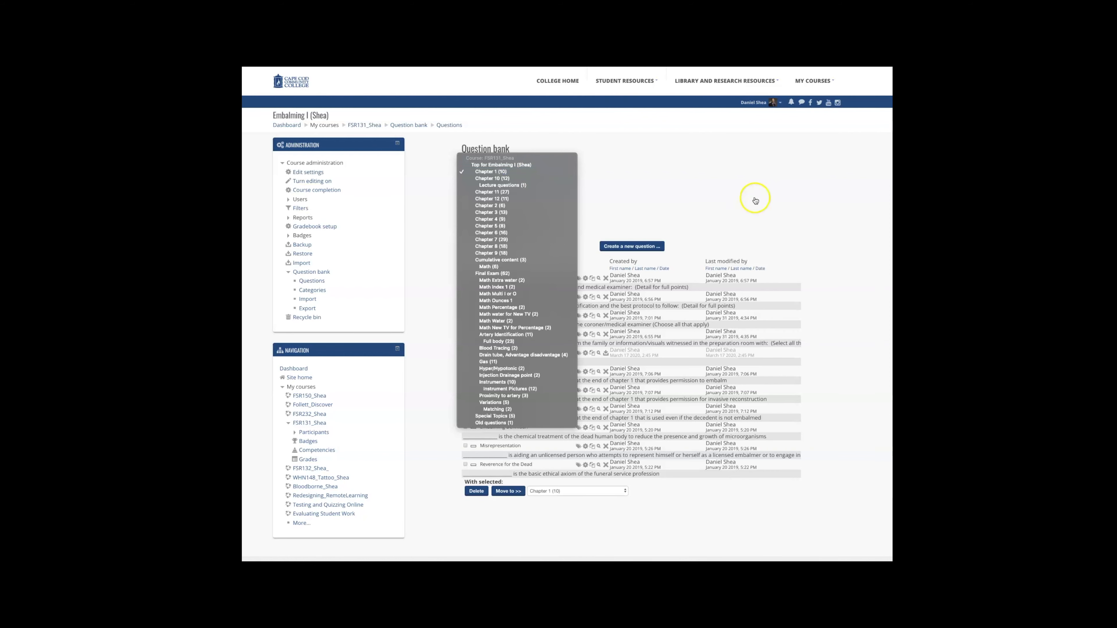
click(317, 283)
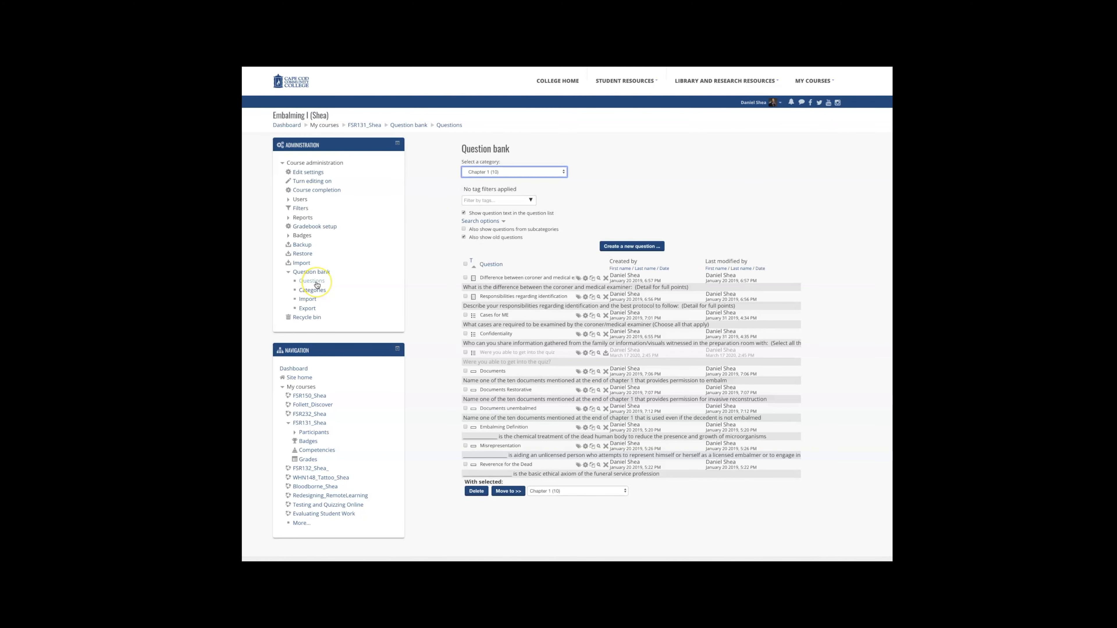
click(561, 173)
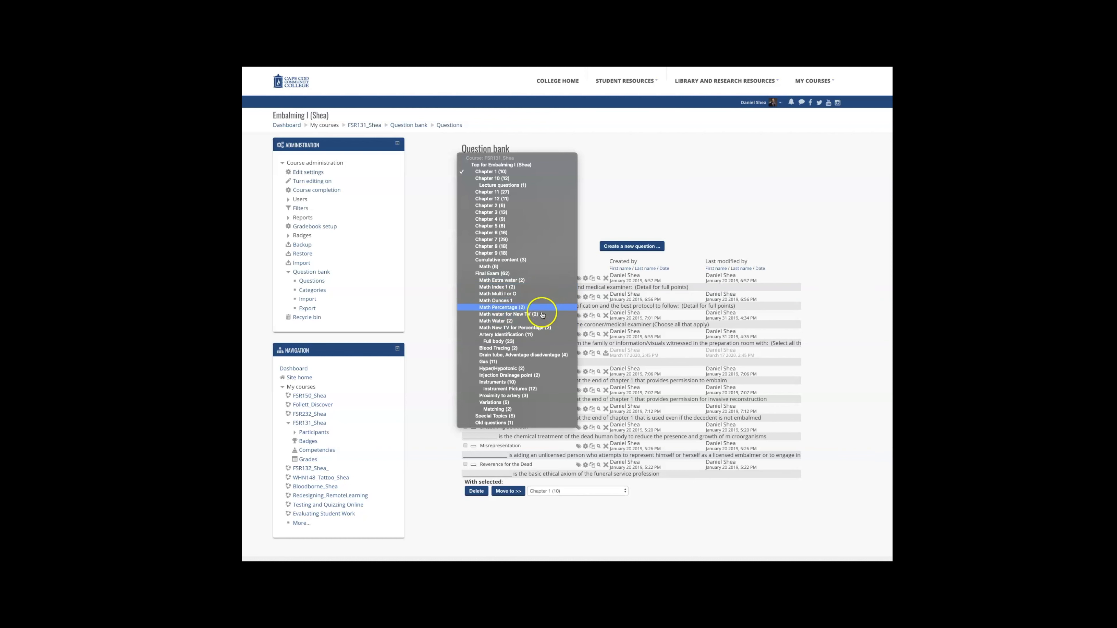
click(540, 341)
click(544, 351)
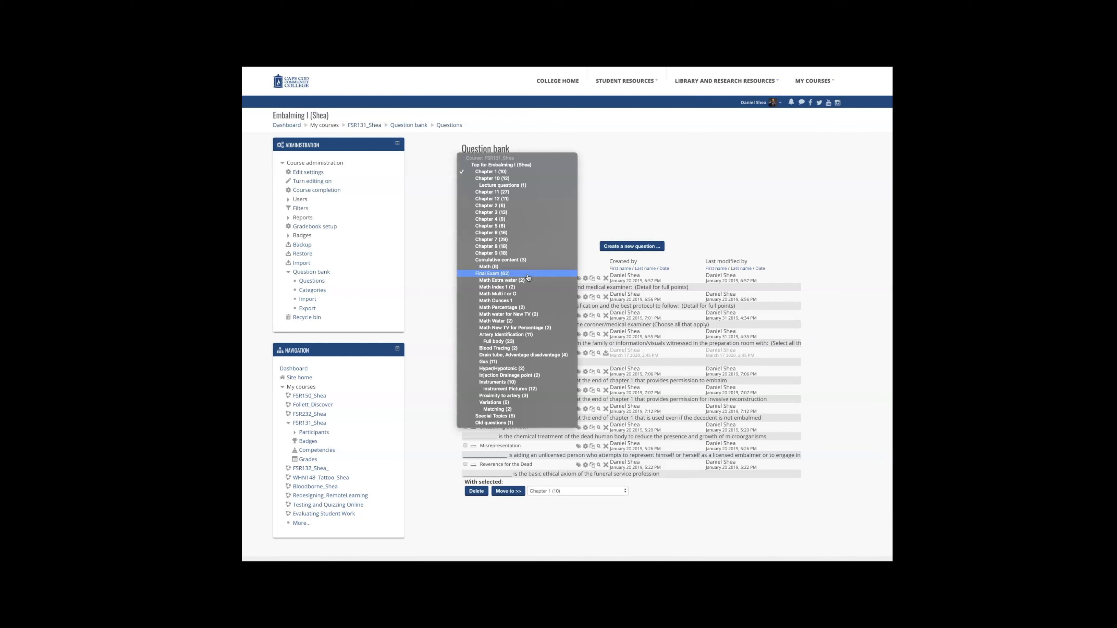
click(519, 274)
click(513, 281)
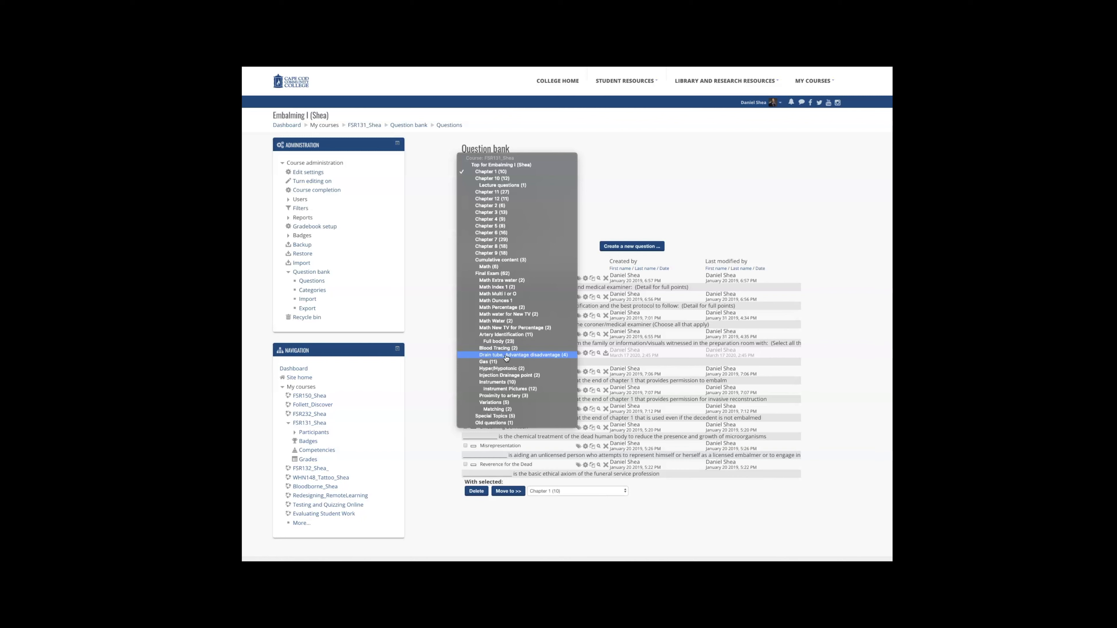
click(679, 176)
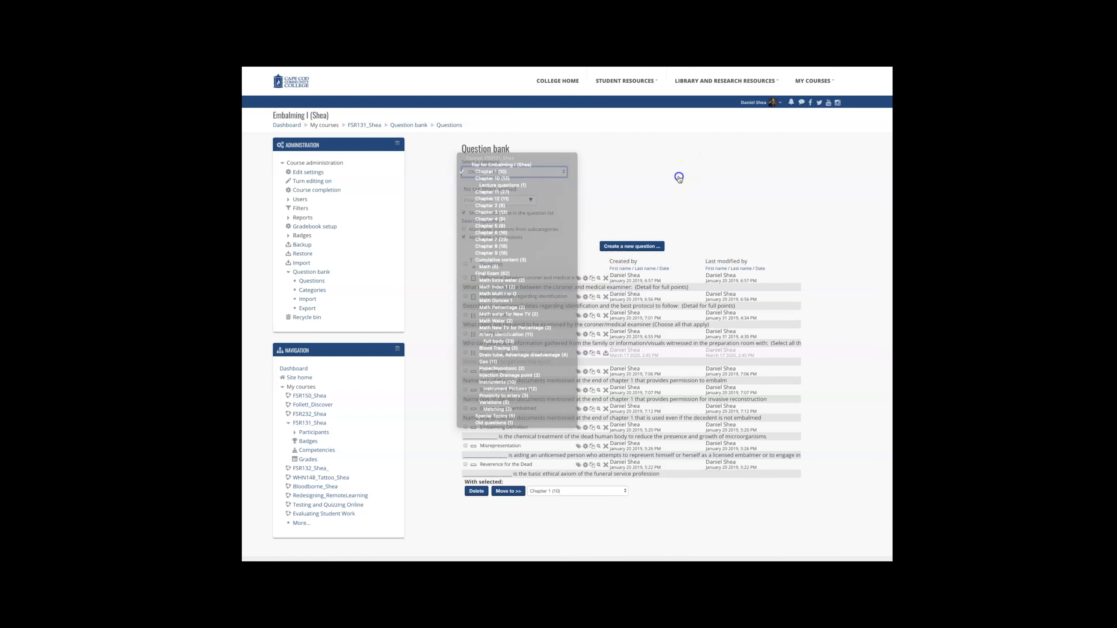
Step: Select the Math Ounces 1 category and review the question types offered for creating a new question
click(554, 174)
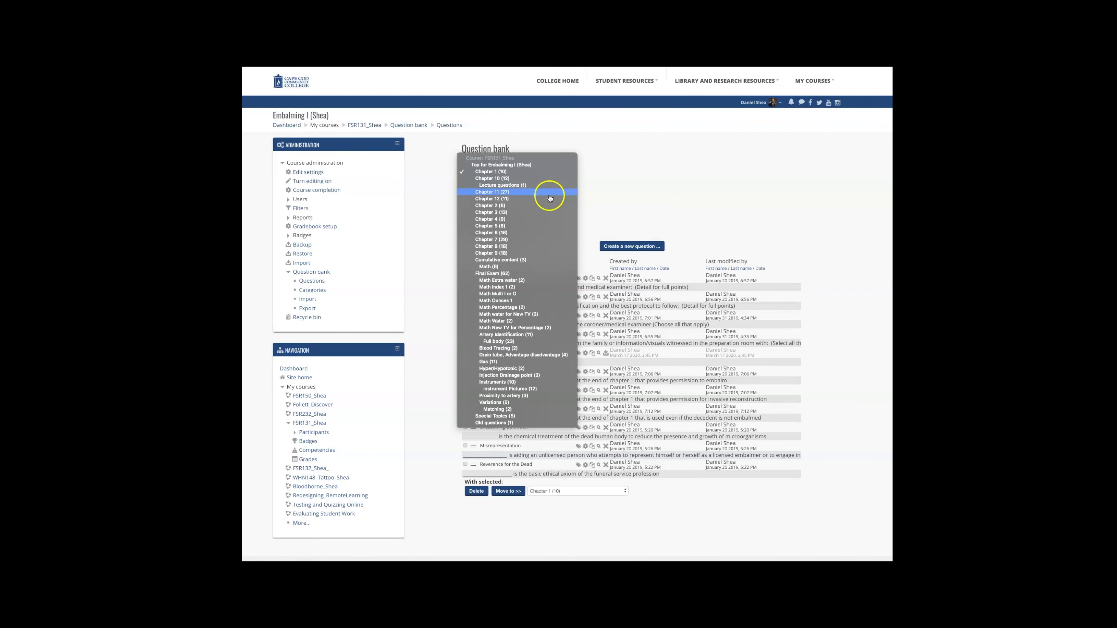
click(543, 301)
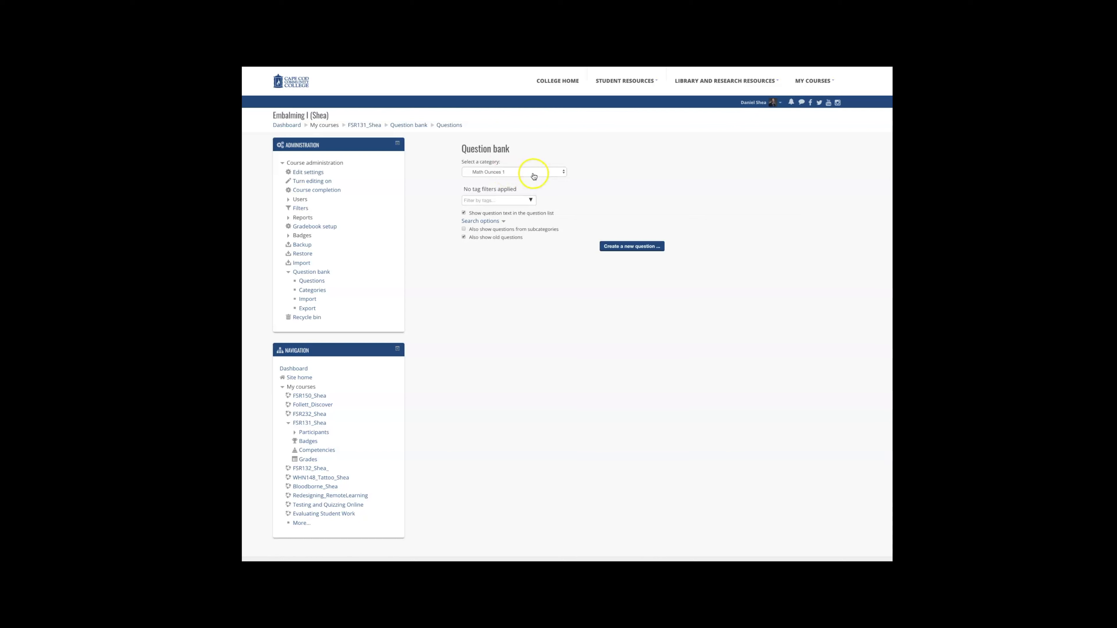
click(627, 250)
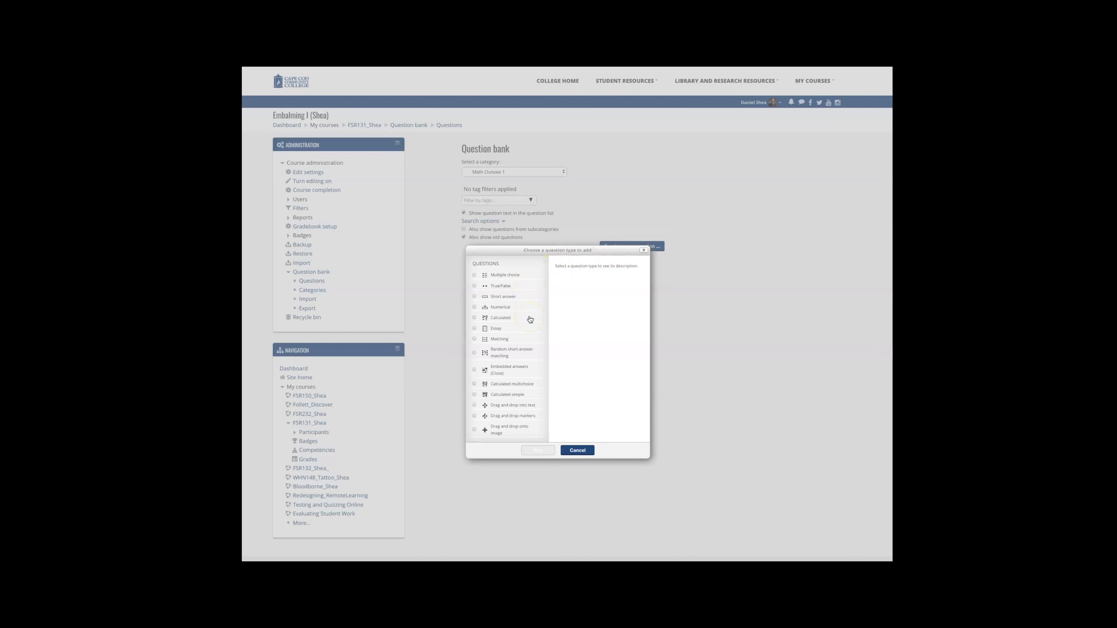
scroll(518, 369, down, 2)
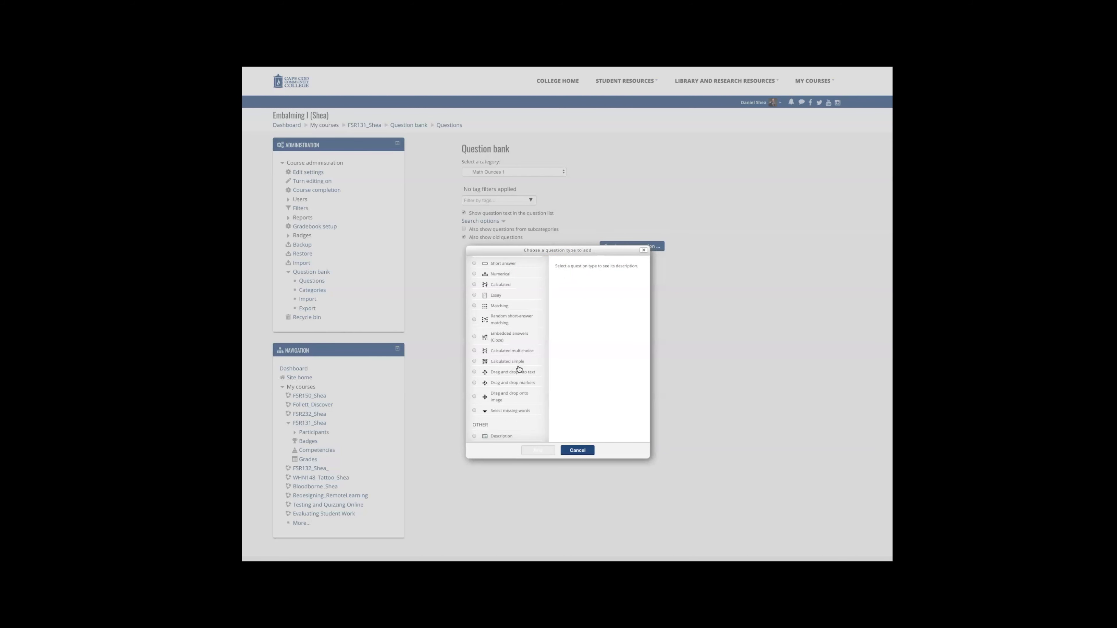
scroll(515, 312, up, 2)
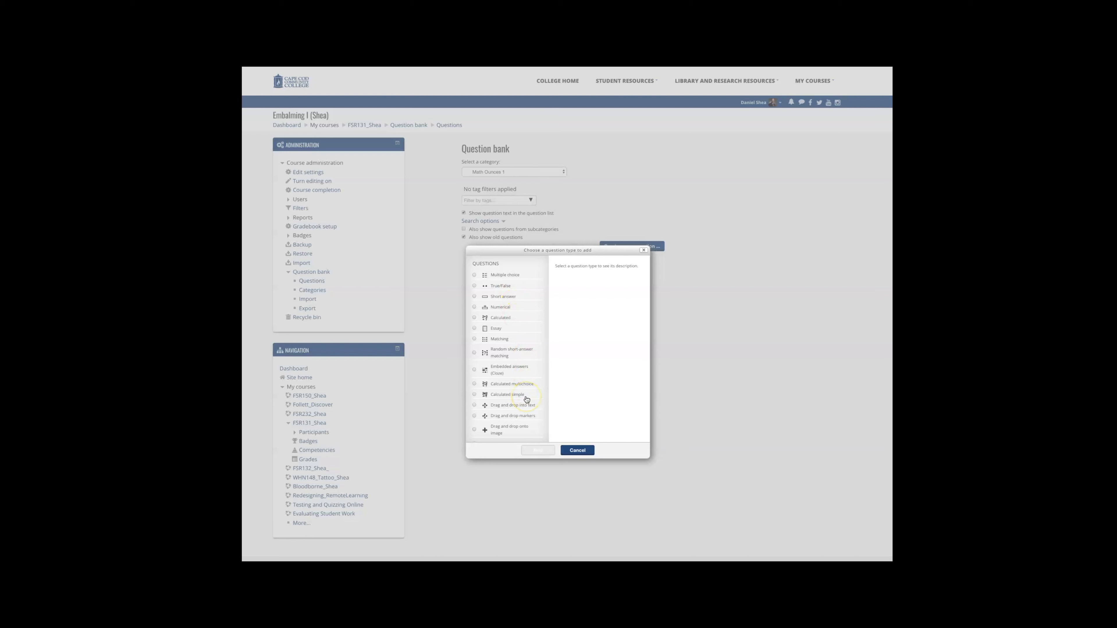
scroll(526, 399, down, 2)
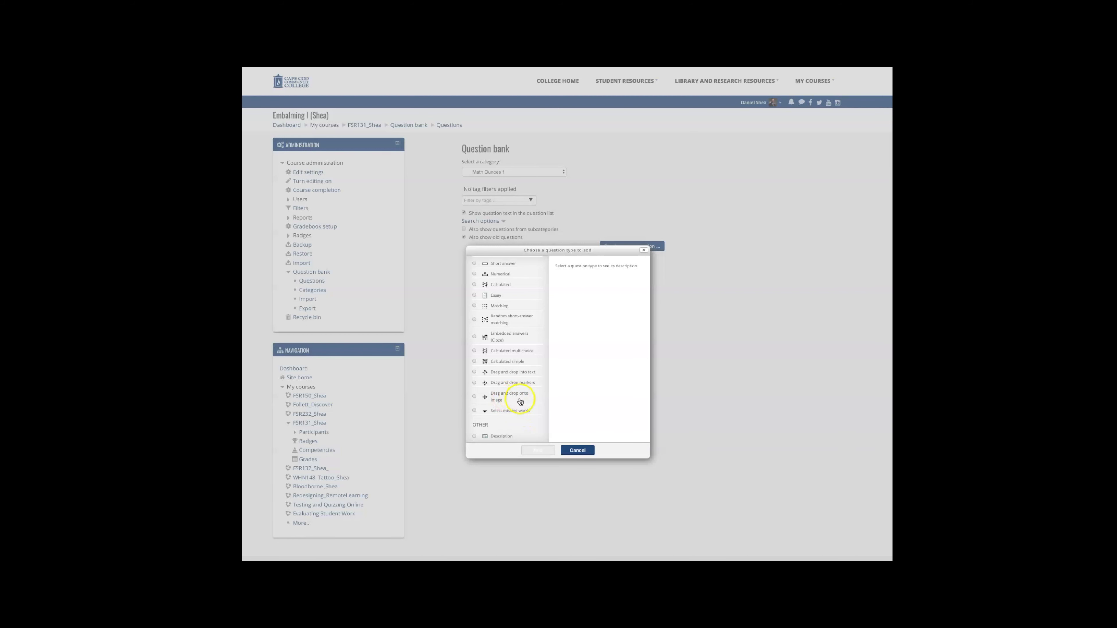
scroll(511, 357, up, 2)
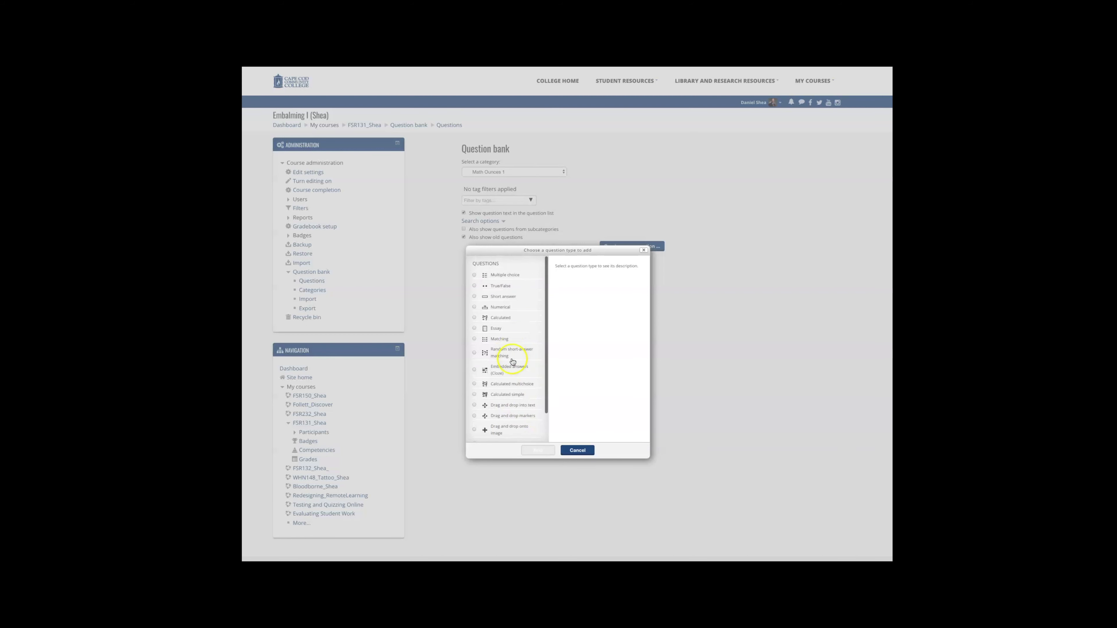
click(576, 451)
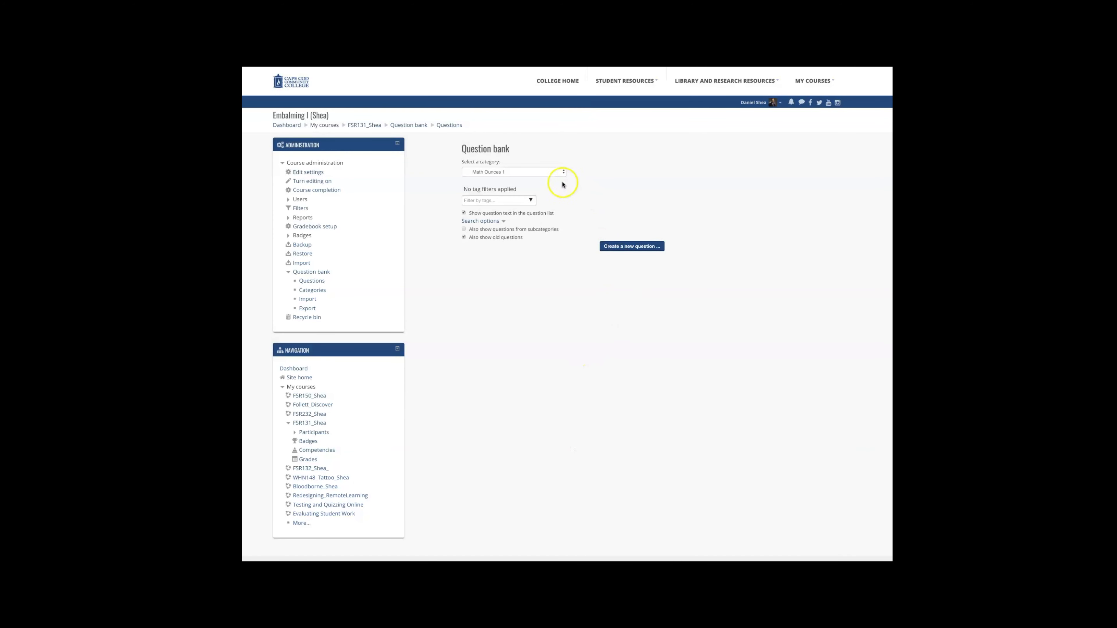
Step: Select the Gas category and open a preview of its Gas matching question
click(559, 172)
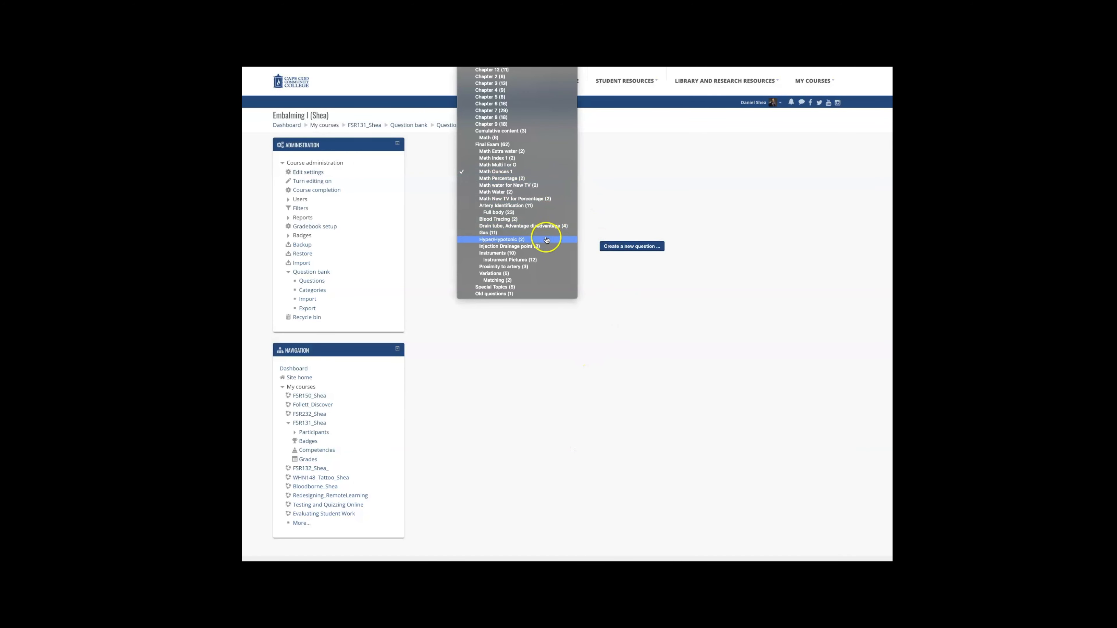
click(530, 233)
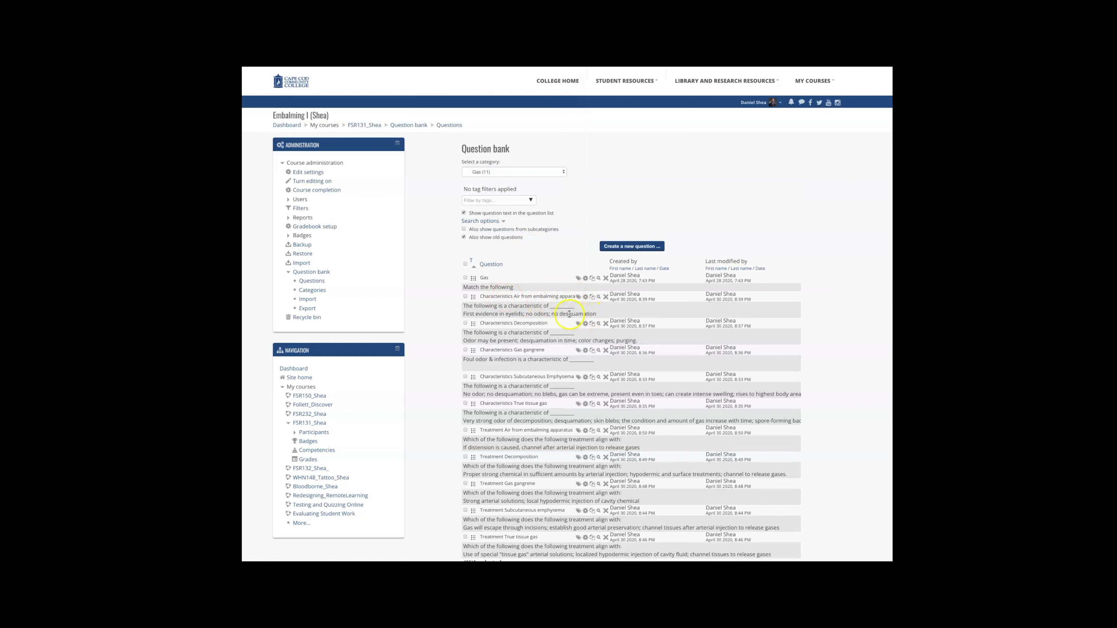
click(592, 280)
click(599, 279)
click(600, 279)
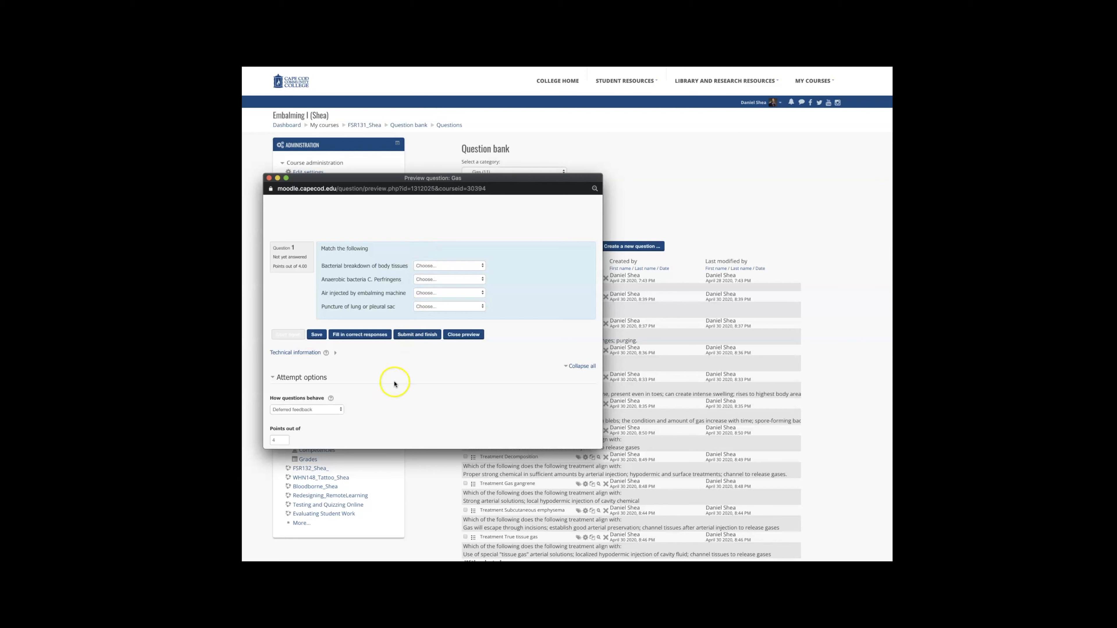
Step: Review the preview's attempt options and answer choices, and close the preview window
scroll(394, 384, down, 10)
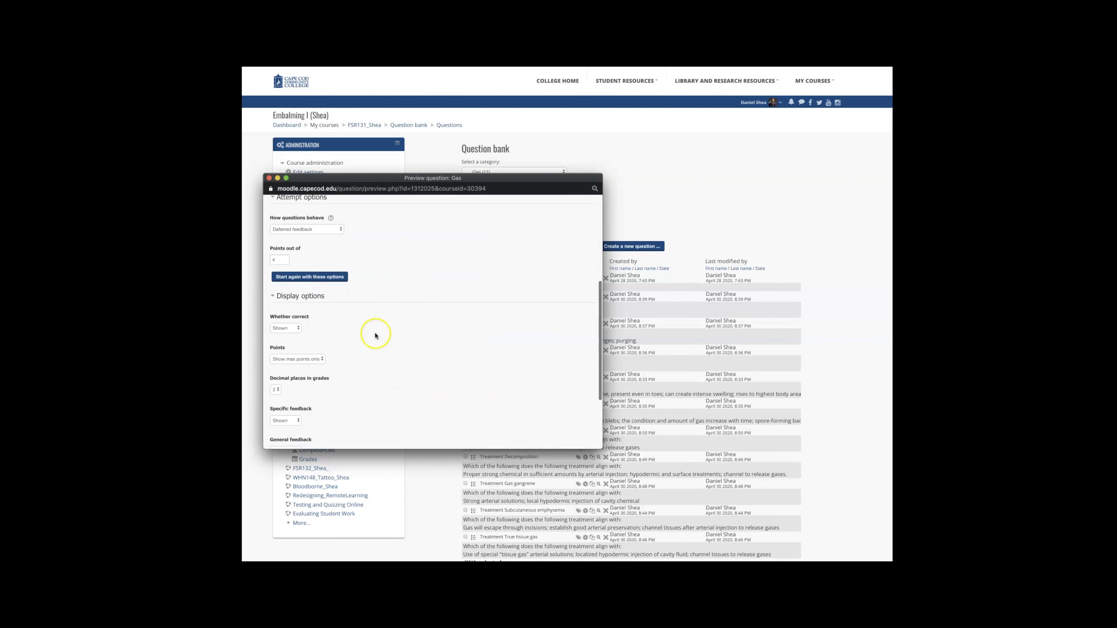
scroll(375, 335, up, 10)
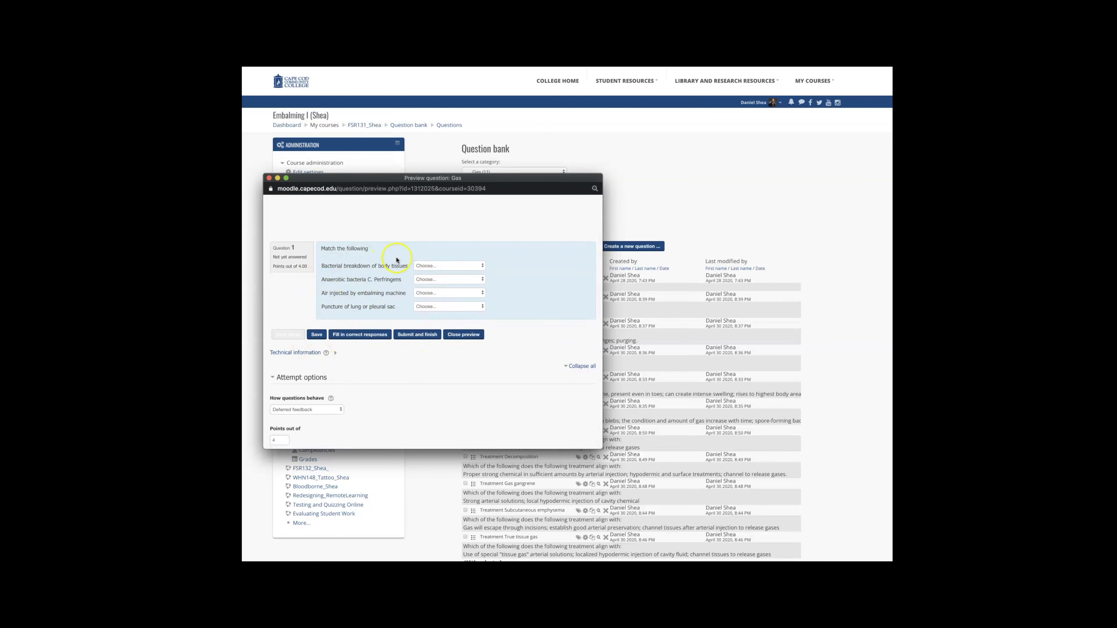
click(469, 270)
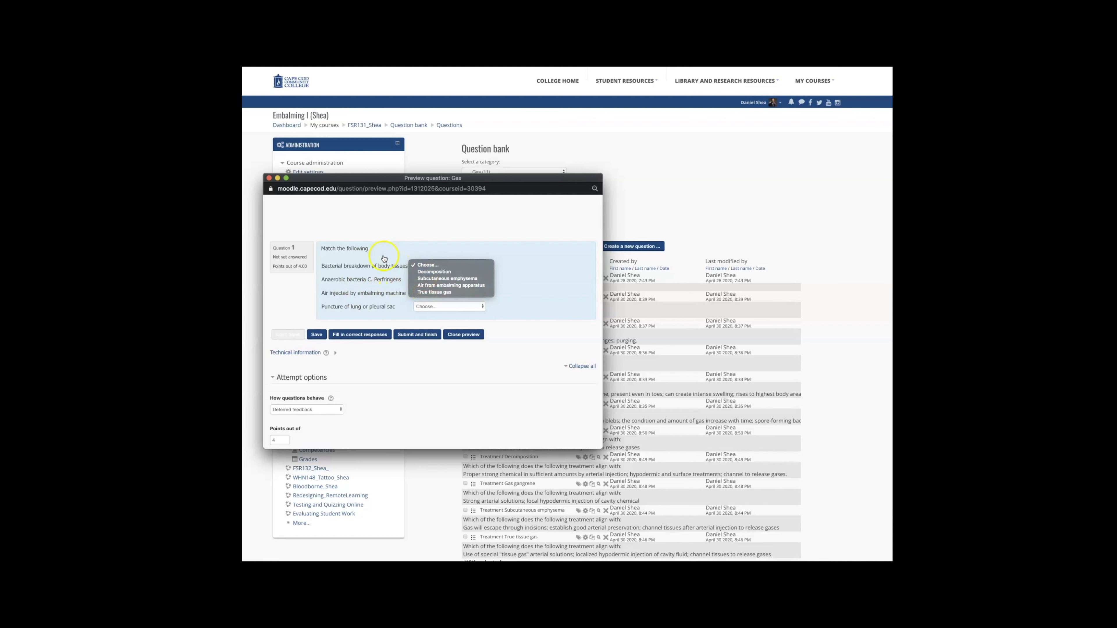
click(269, 179)
click(269, 179)
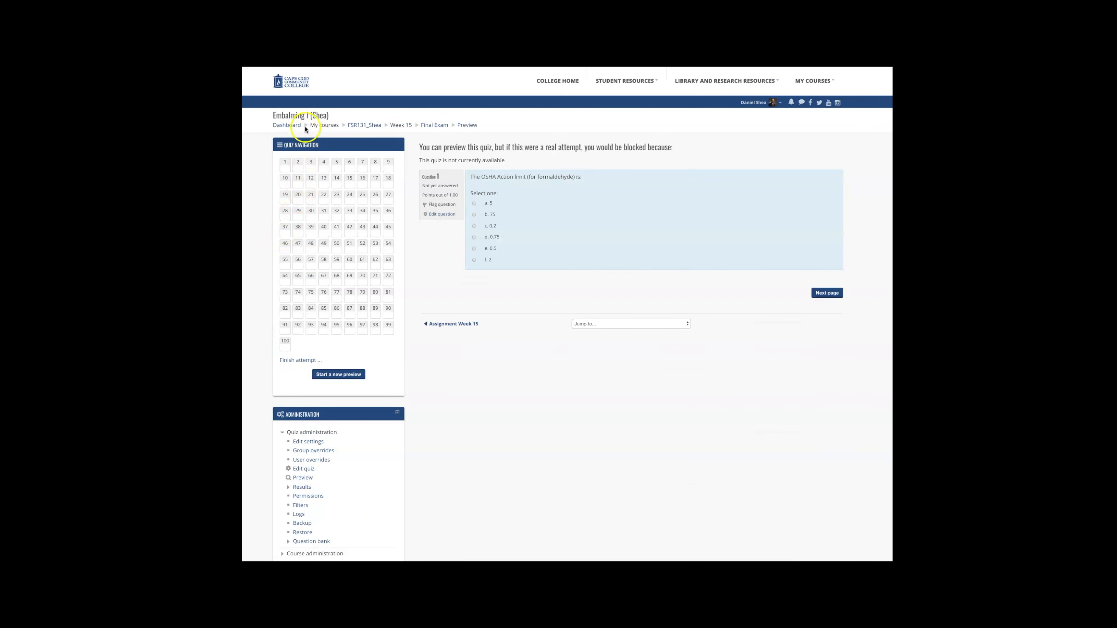
Step: Return to the Dashboard, open the Embalming I course and scroll through its course page
click(295, 126)
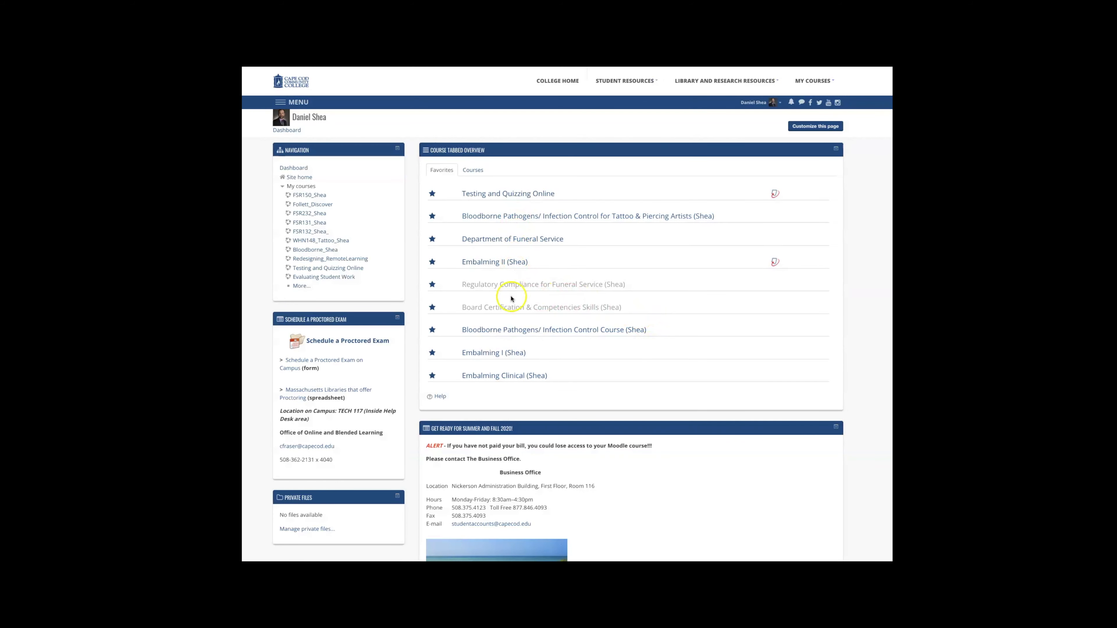
click(507, 356)
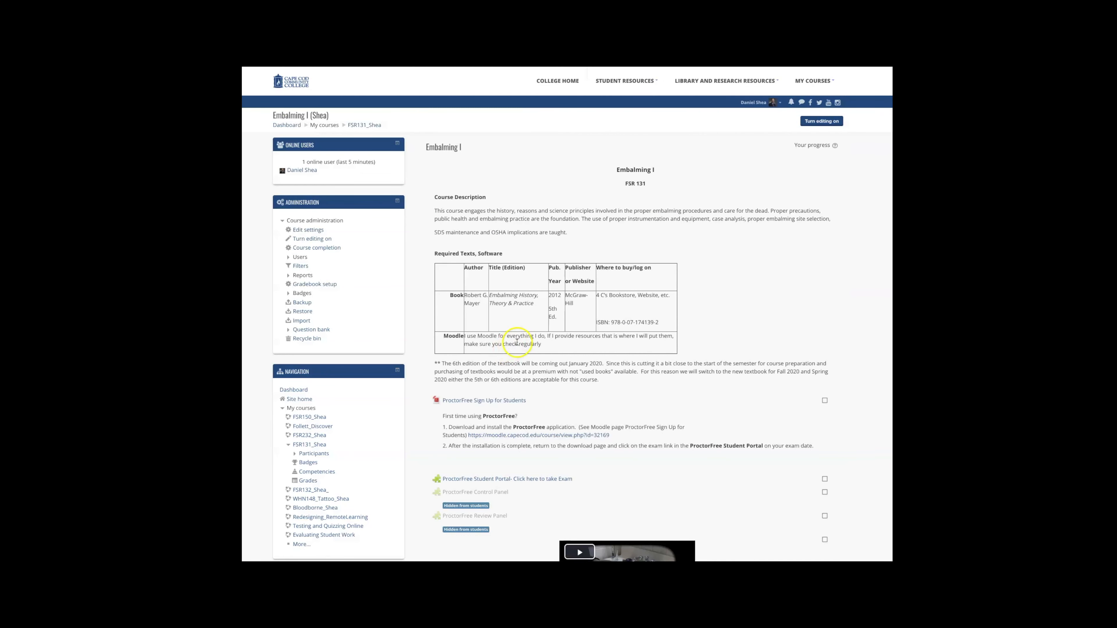
scroll(528, 330, down, 15)
scroll(533, 335, down, 12)
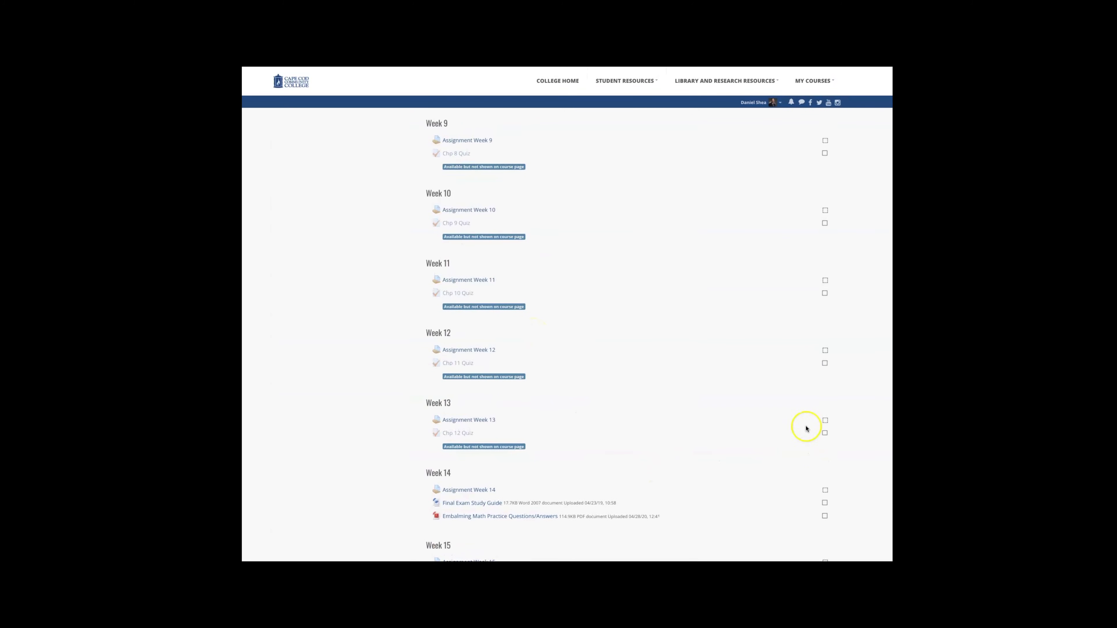
scroll(809, 352, up, 15)
scroll(819, 127, up, 10)
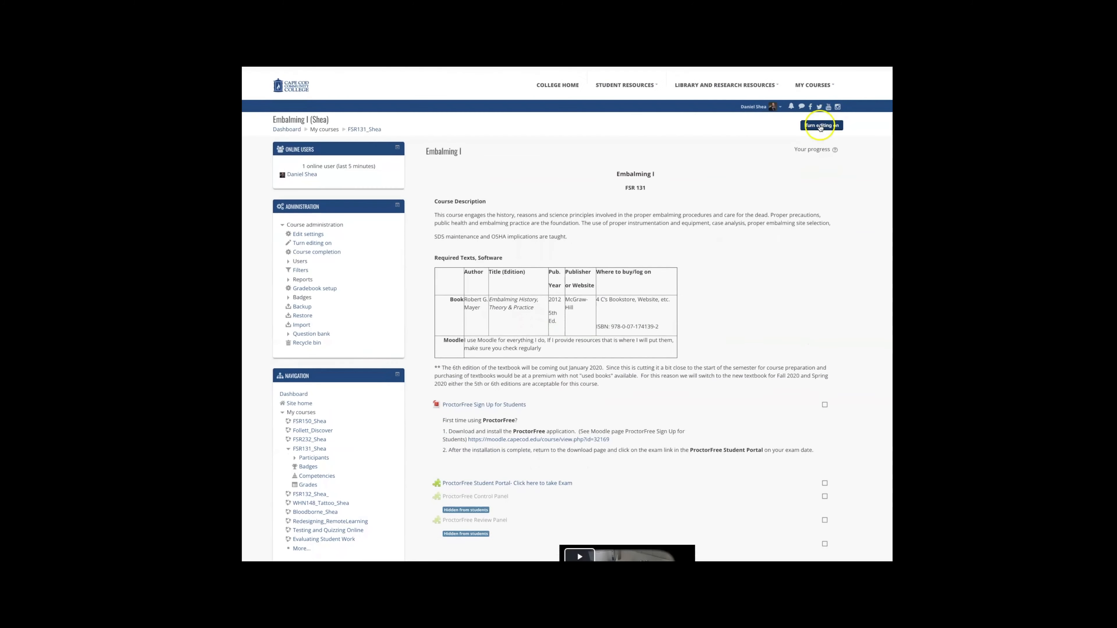
Step: Turn editing on and open the add-an-activity-or-resource chooser just above Week 1
click(820, 123)
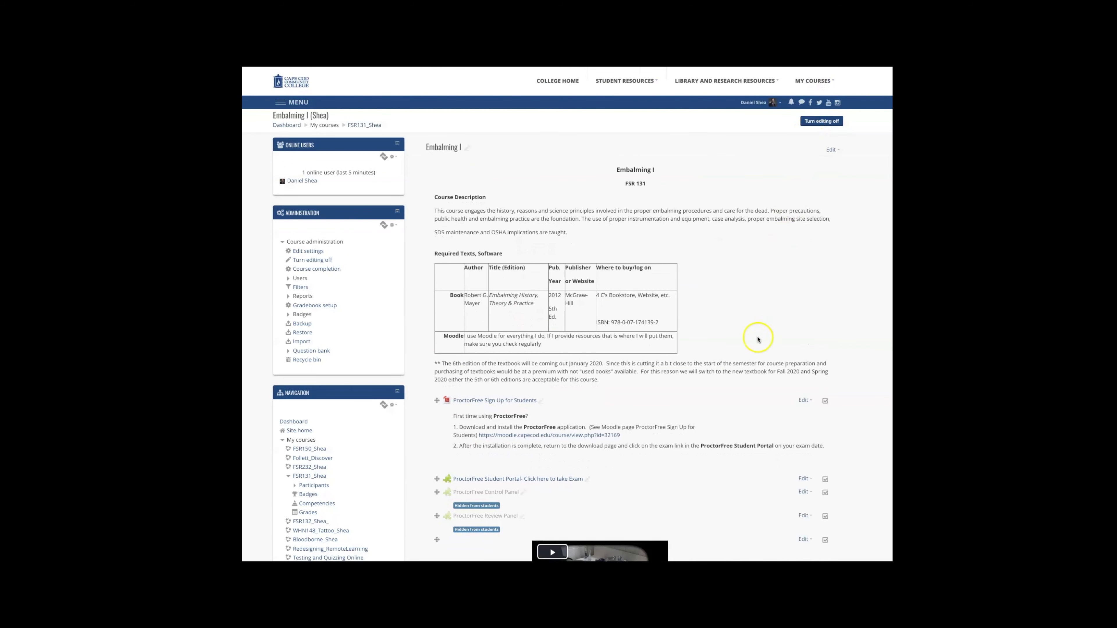
scroll(736, 402, down, 15)
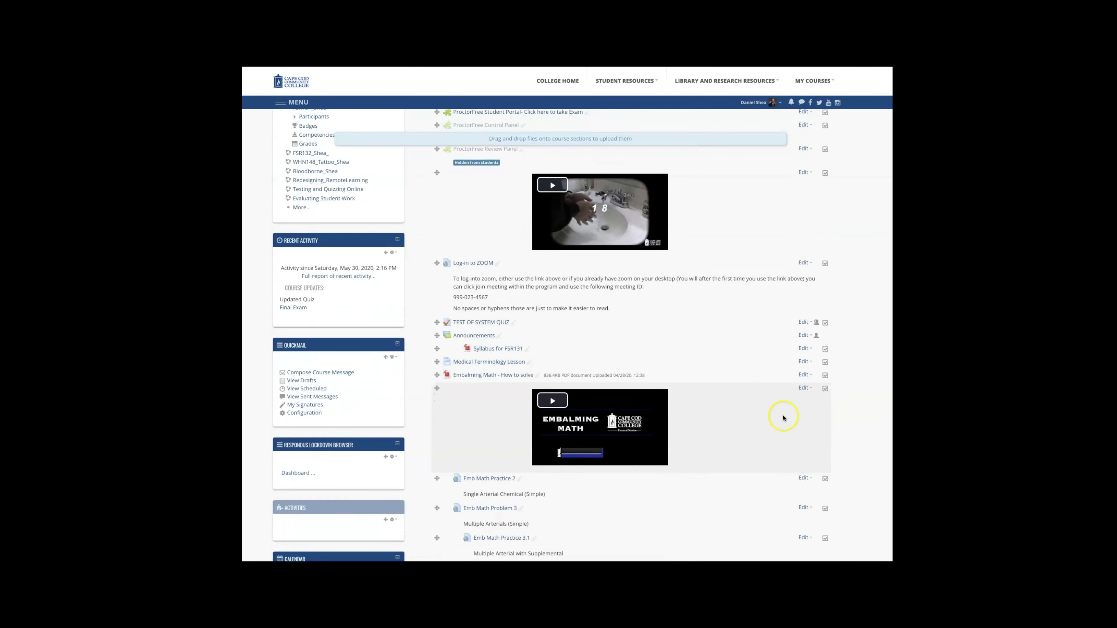
scroll(784, 422, down, 8)
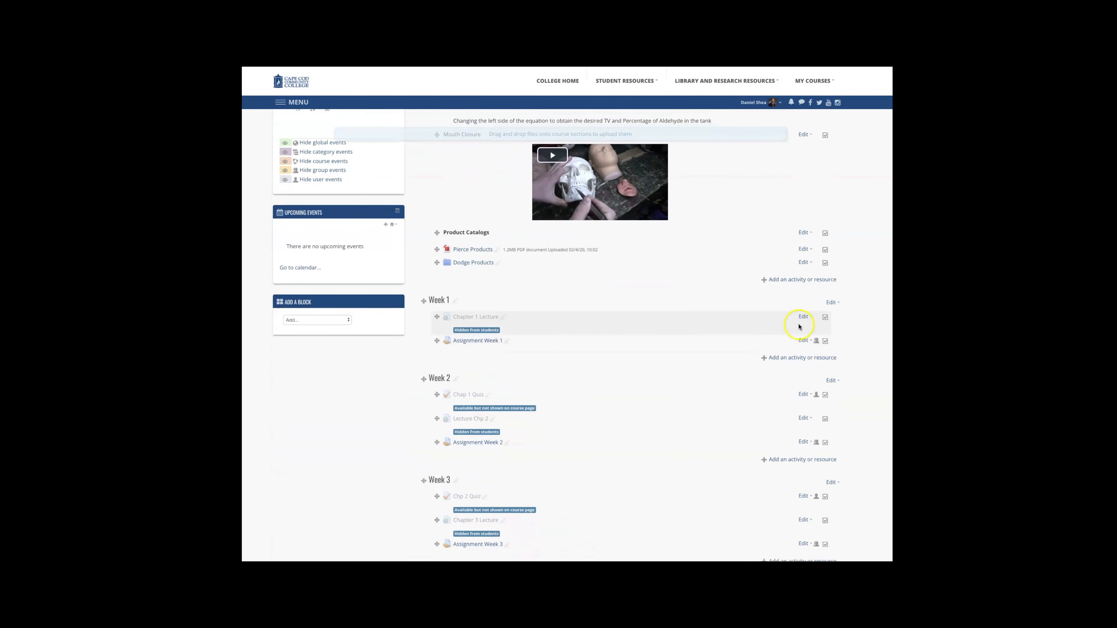
click(799, 280)
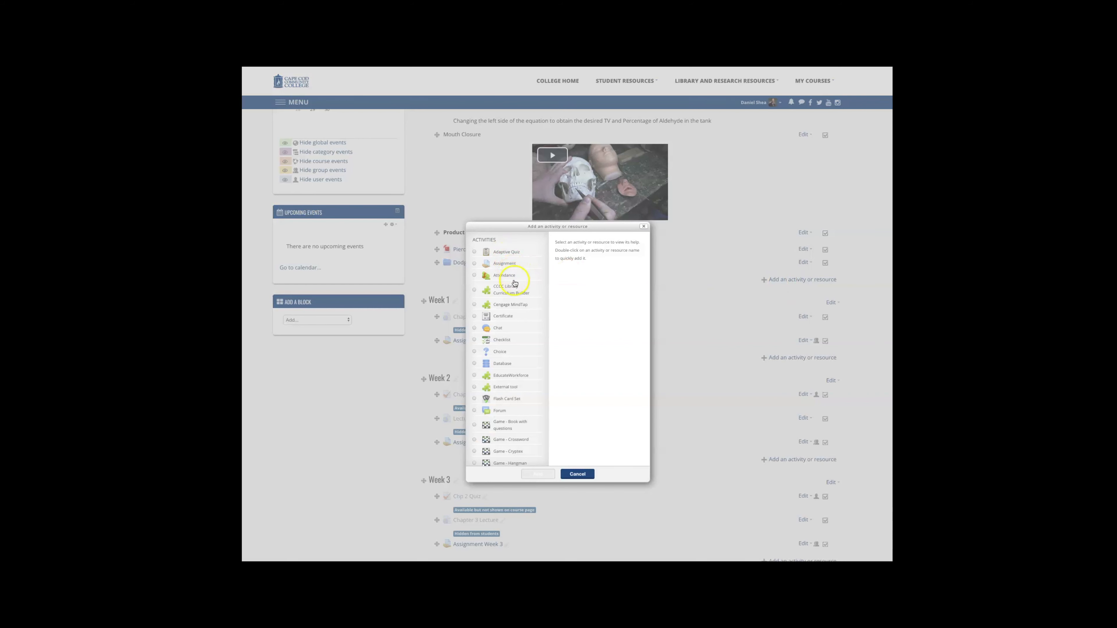
Step: Browse the list of activities and resources in the chooser
scroll(516, 331, down, 10)
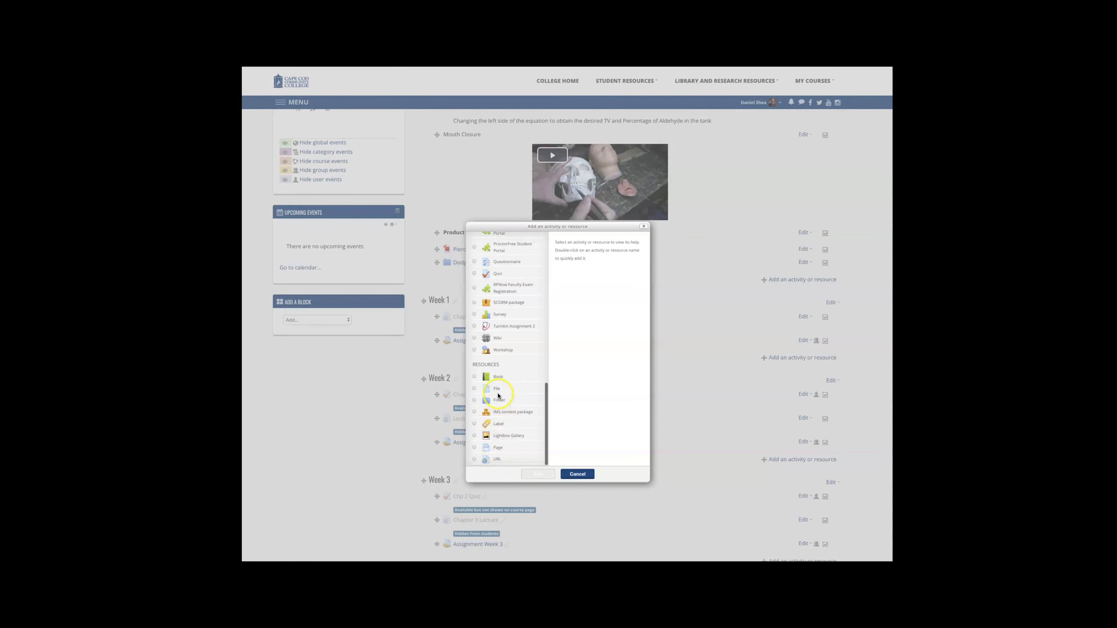
scroll(507, 369, up, 1)
scroll(507, 369, up, 3)
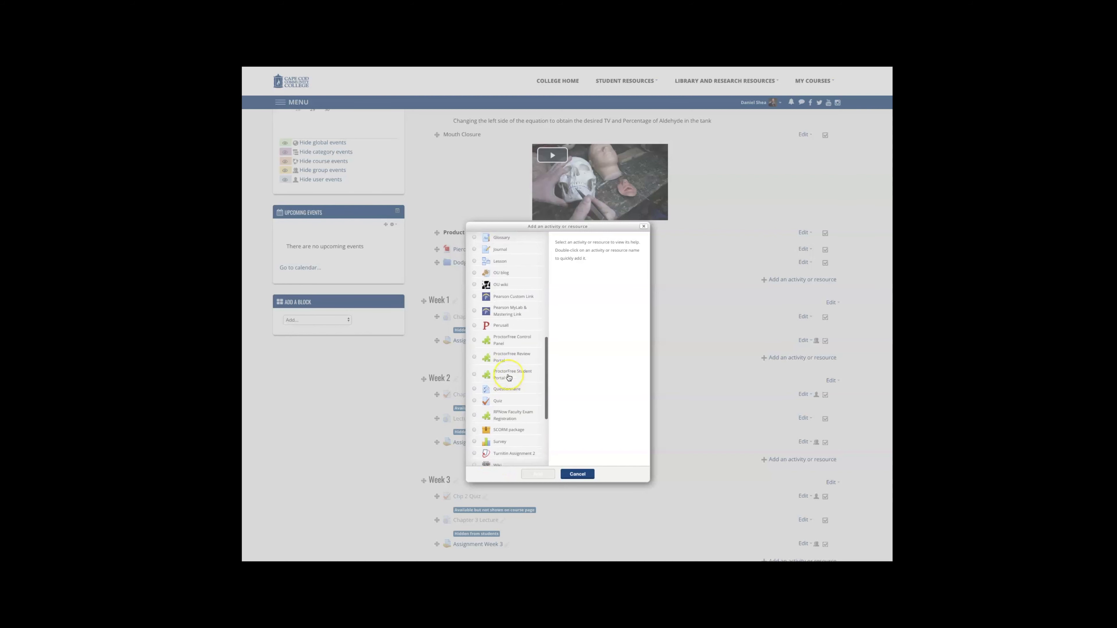
scroll(509, 378, up, 1)
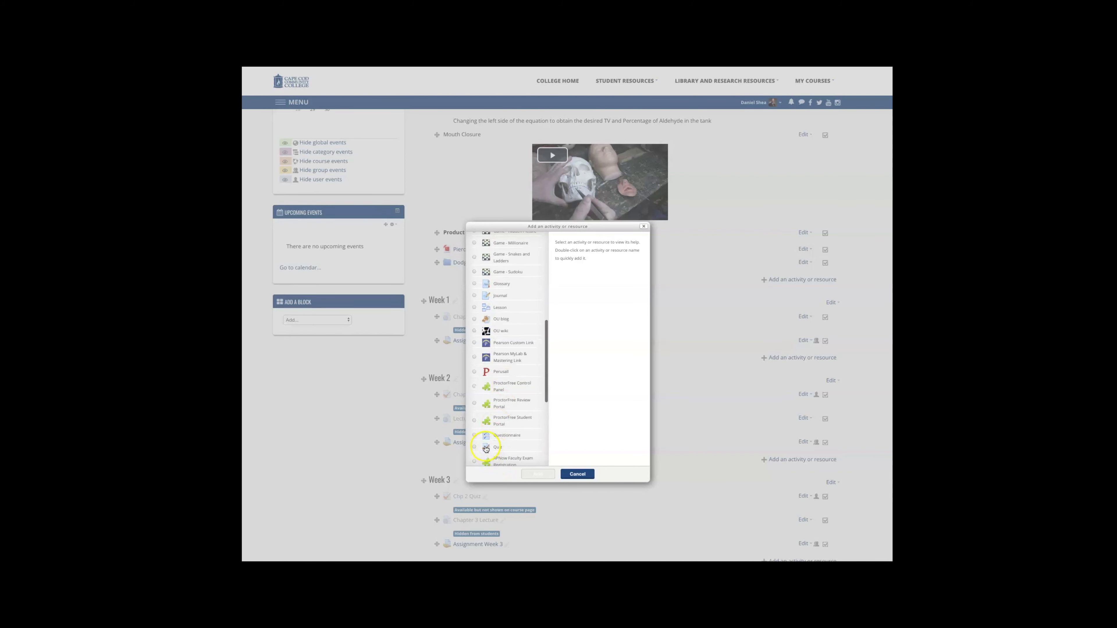
scroll(516, 374, up, 6)
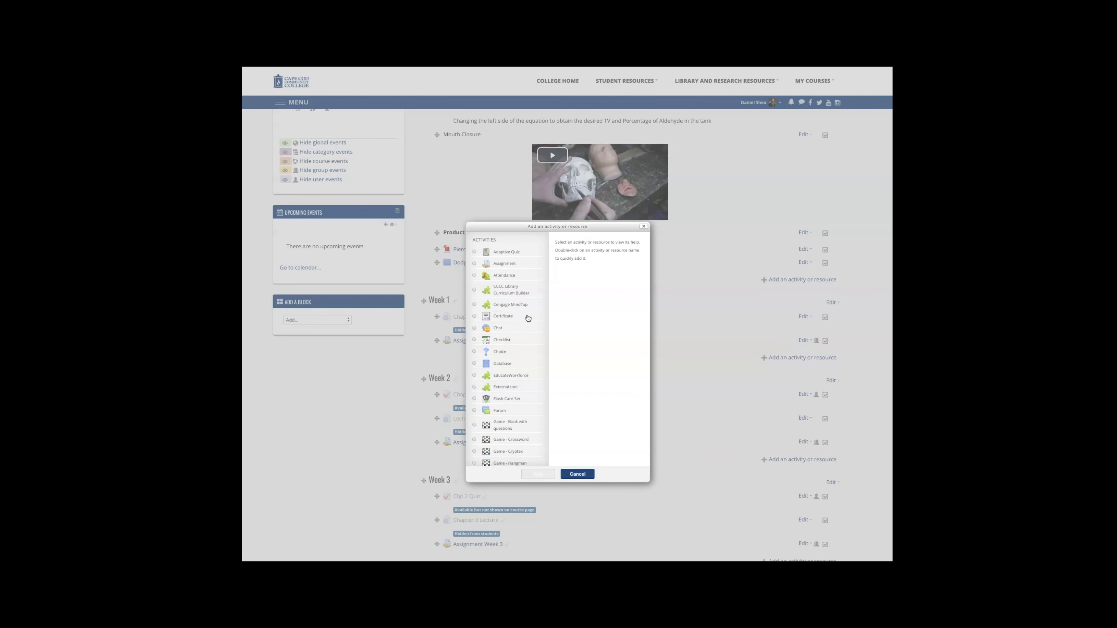
scroll(528, 317, down, 5)
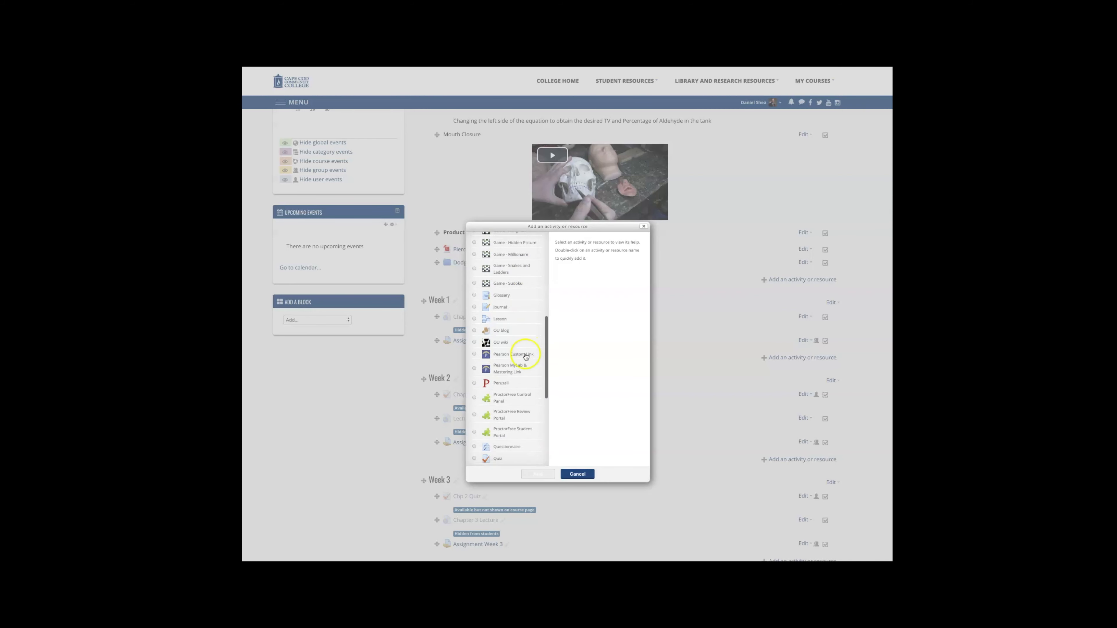
scroll(510, 356, down, 3)
scroll(512, 359, down, 1)
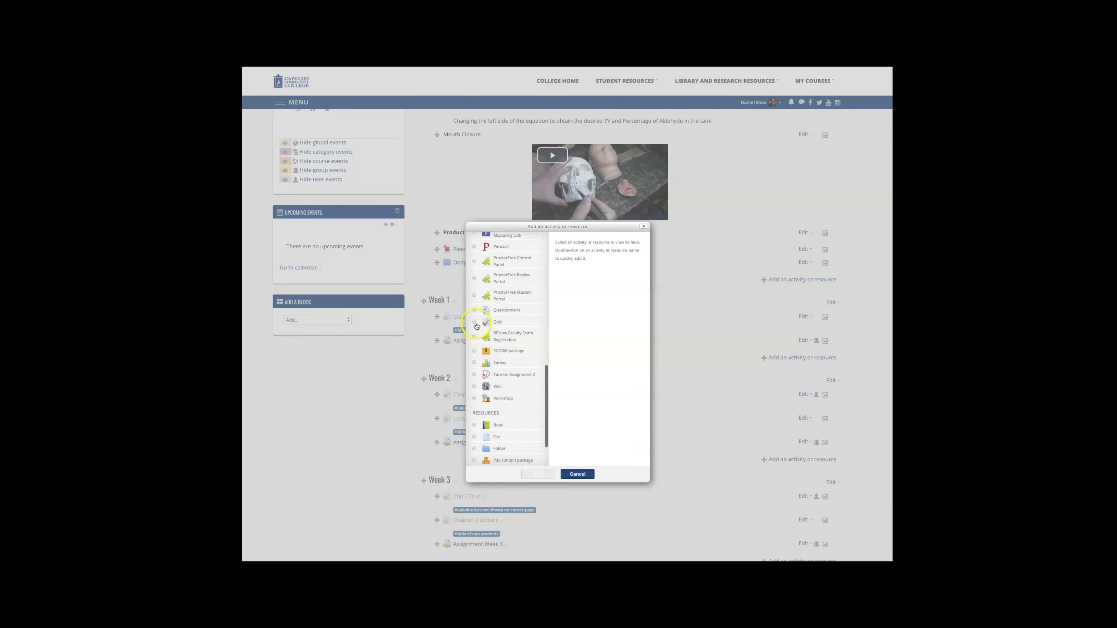
Step: Choose the Quiz activity and add it to the course
click(475, 323)
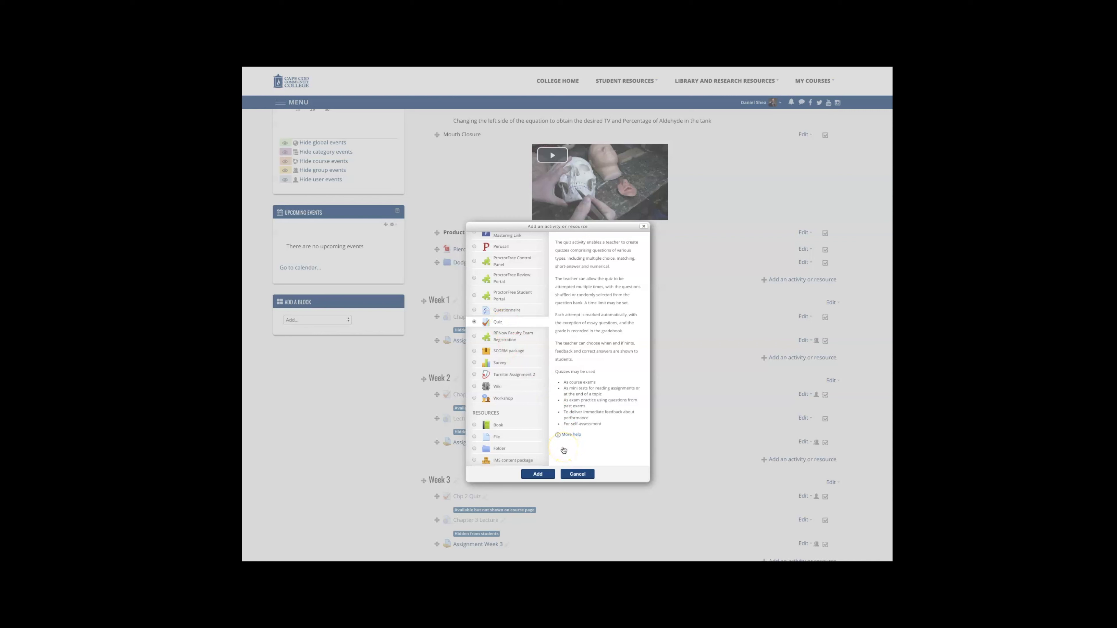
click(571, 476)
click(538, 475)
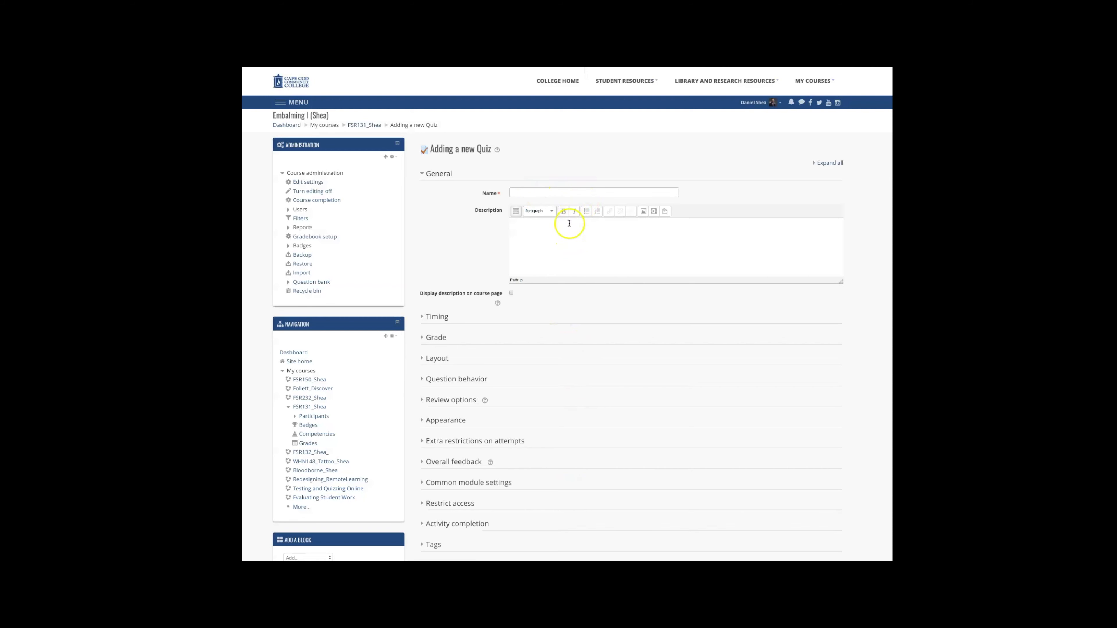
Step: Name the new quiz test quiz and save it, returning to the course
scroll(556, 337, down, 2)
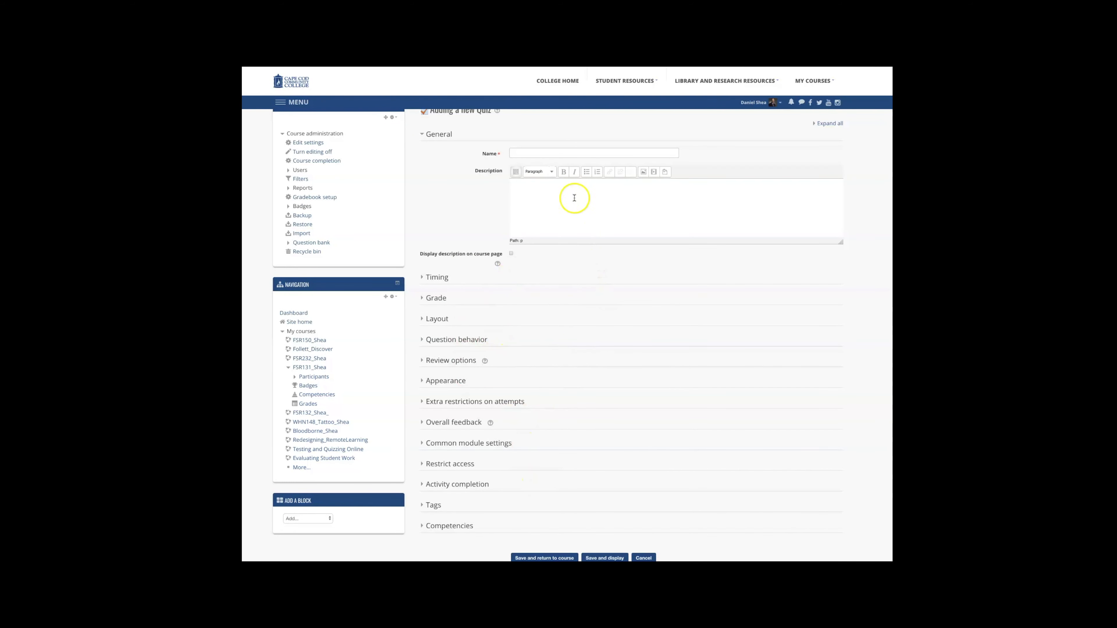
click(576, 151)
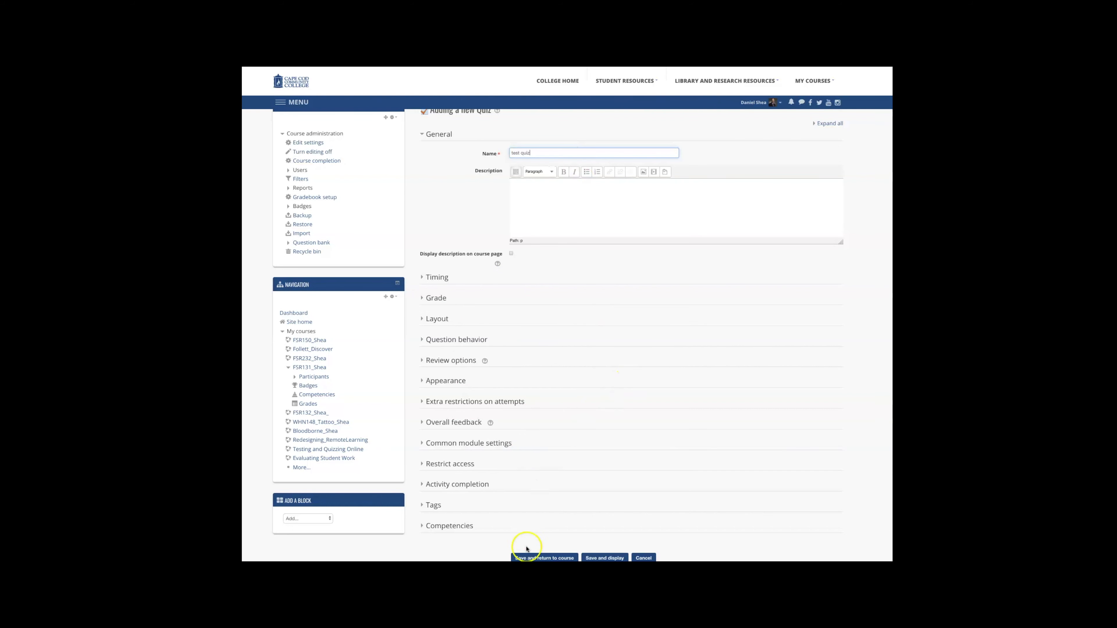
click(534, 558)
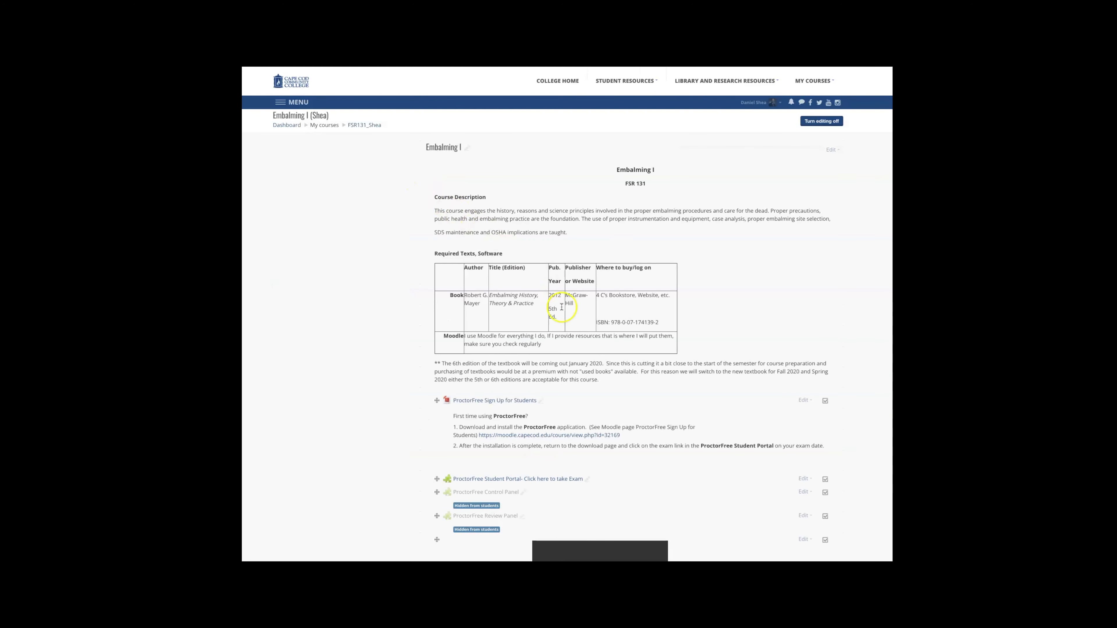
Step: Open the test quiz from the course page and go to its quiz editing page
scroll(549, 290, down, 2)
scroll(573, 369, down, 15)
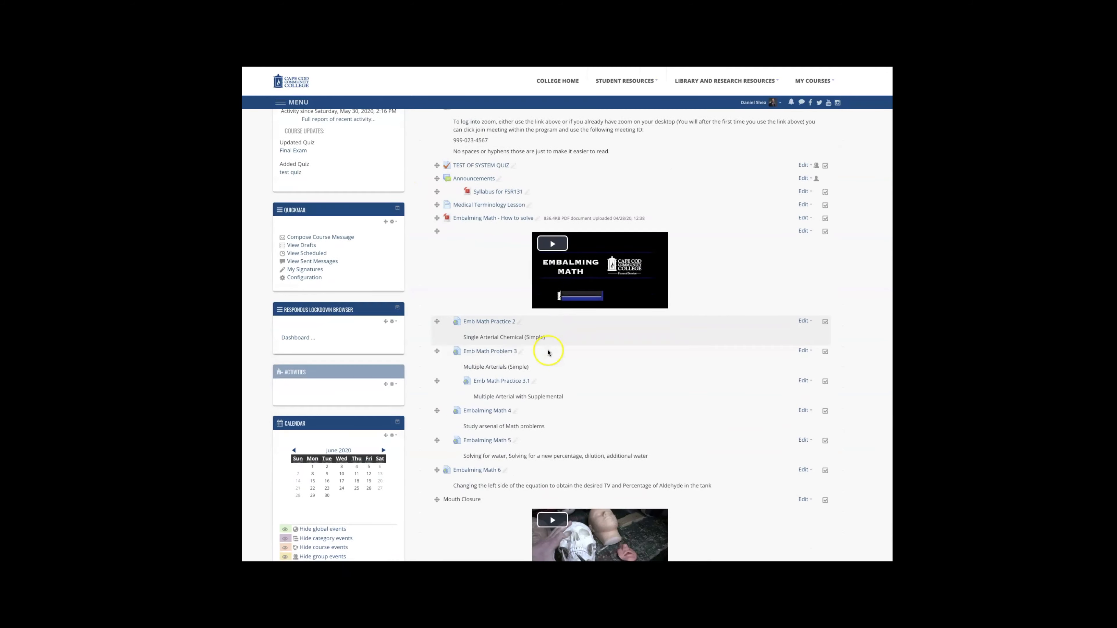
scroll(472, 404, down, 4)
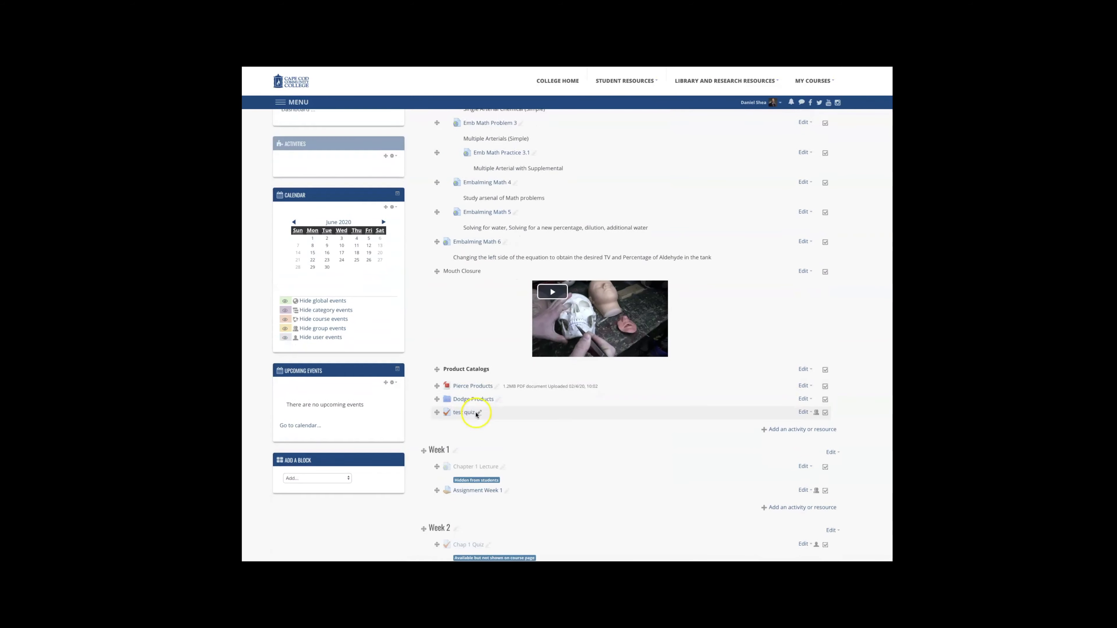
click(465, 381)
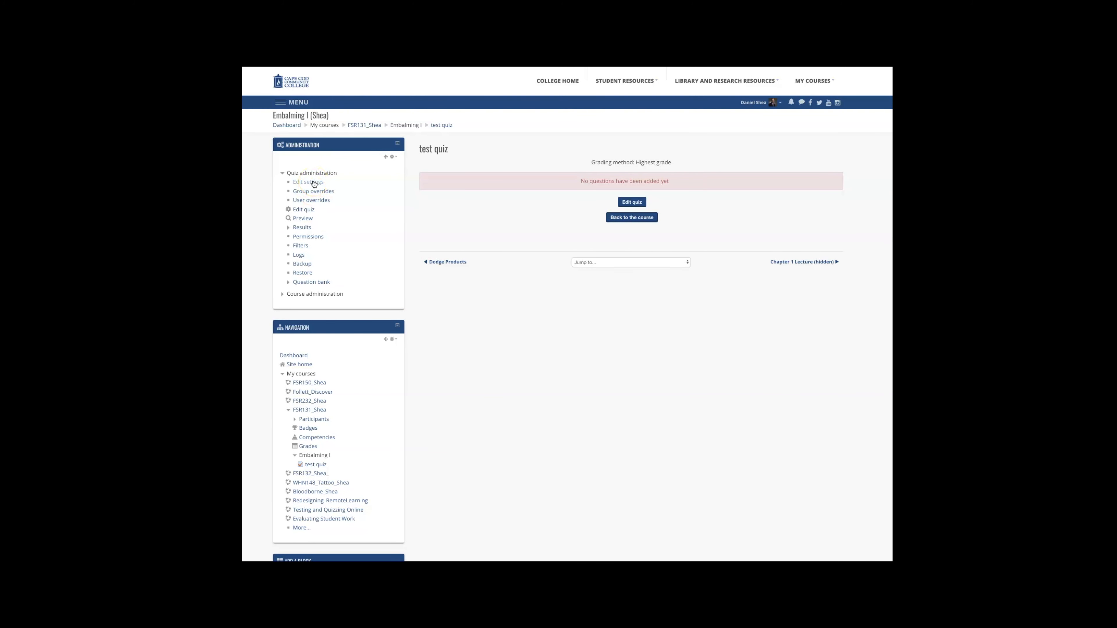
click(633, 202)
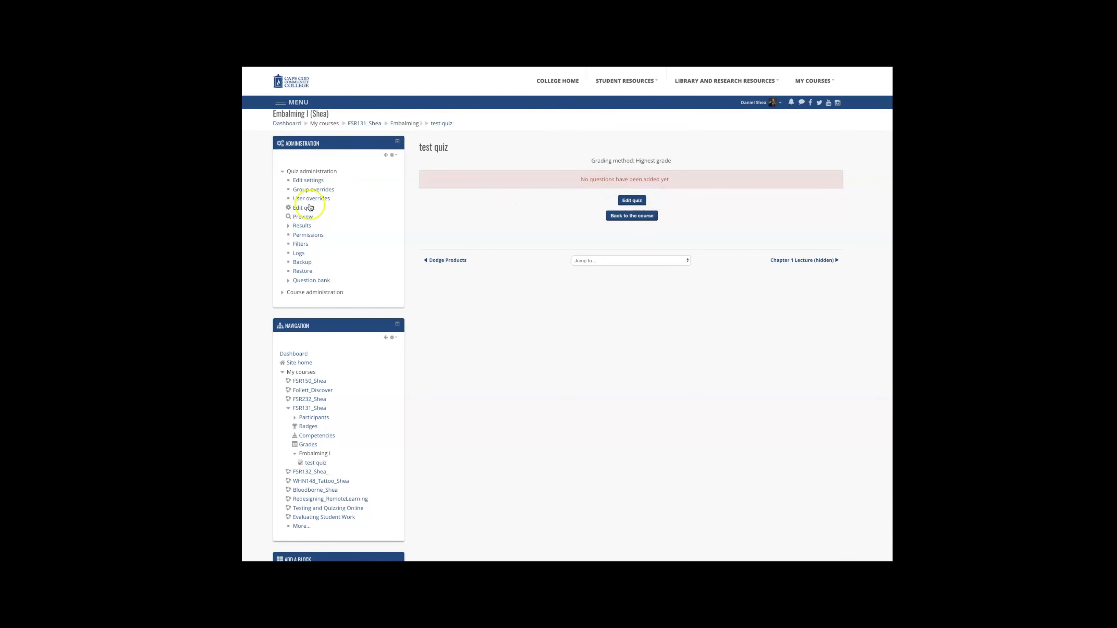
click(295, 210)
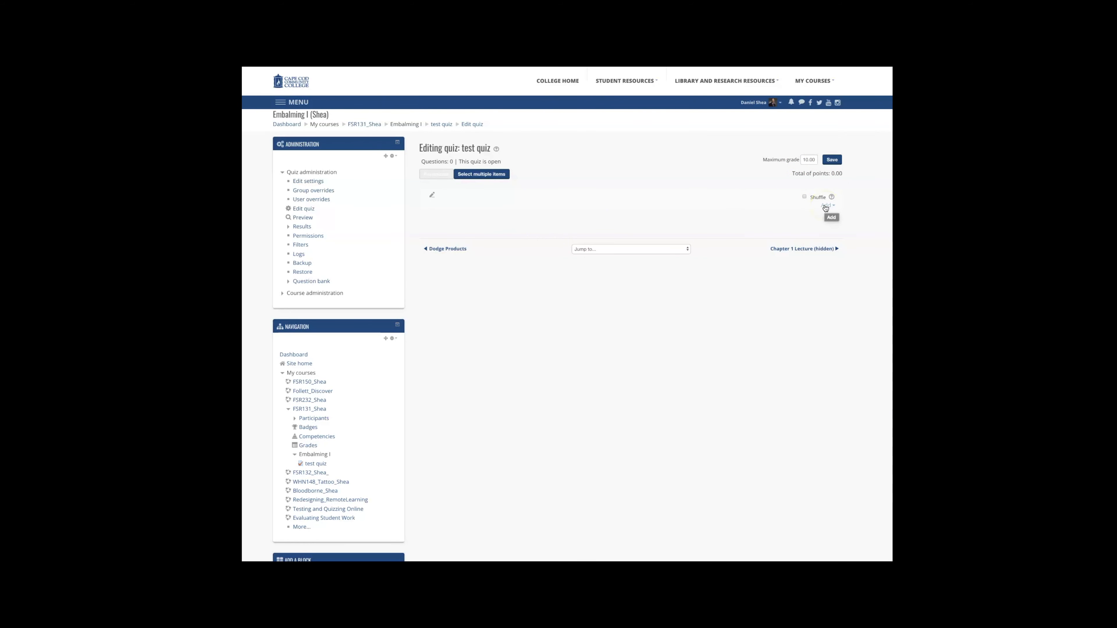
Step: Start adding a random question to the quiz and pick the Final Exam category
click(826, 206)
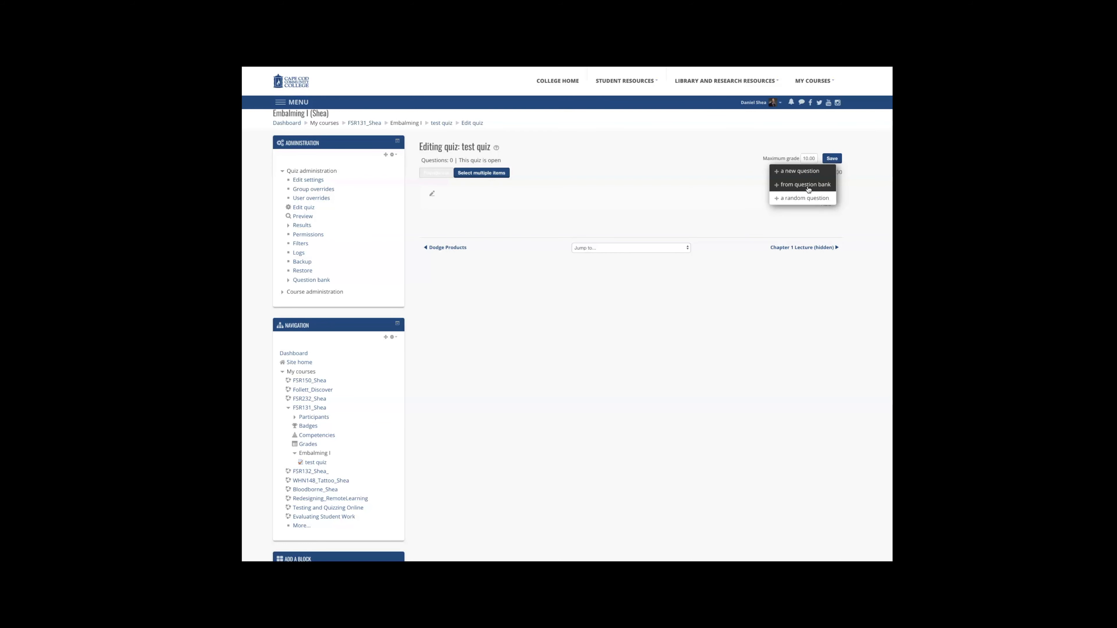
click(803, 203)
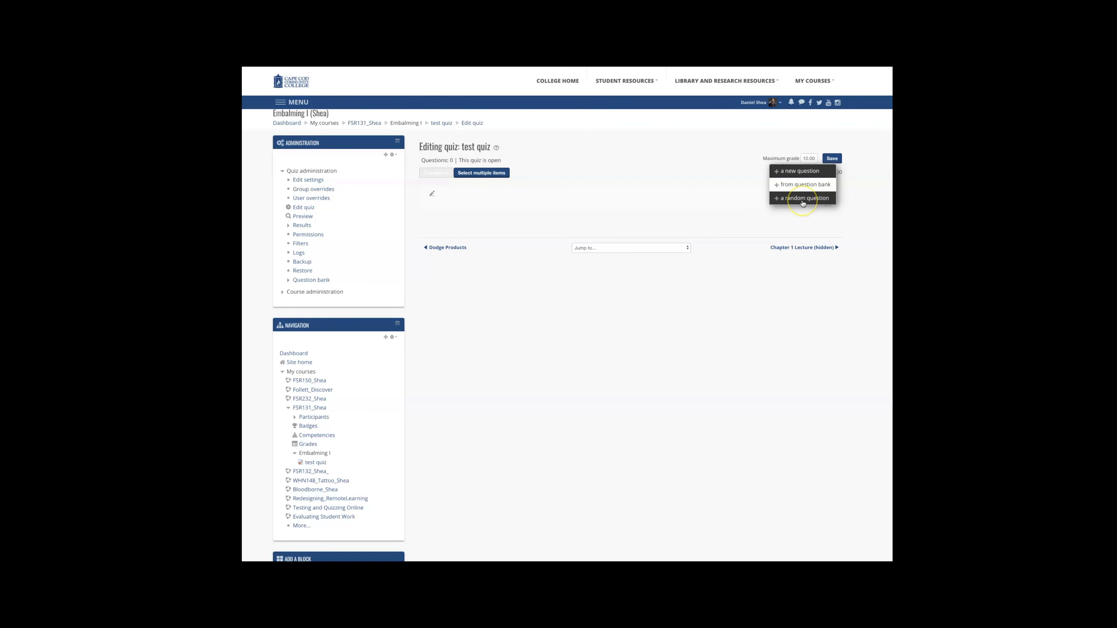
scroll(802, 204, down, 1)
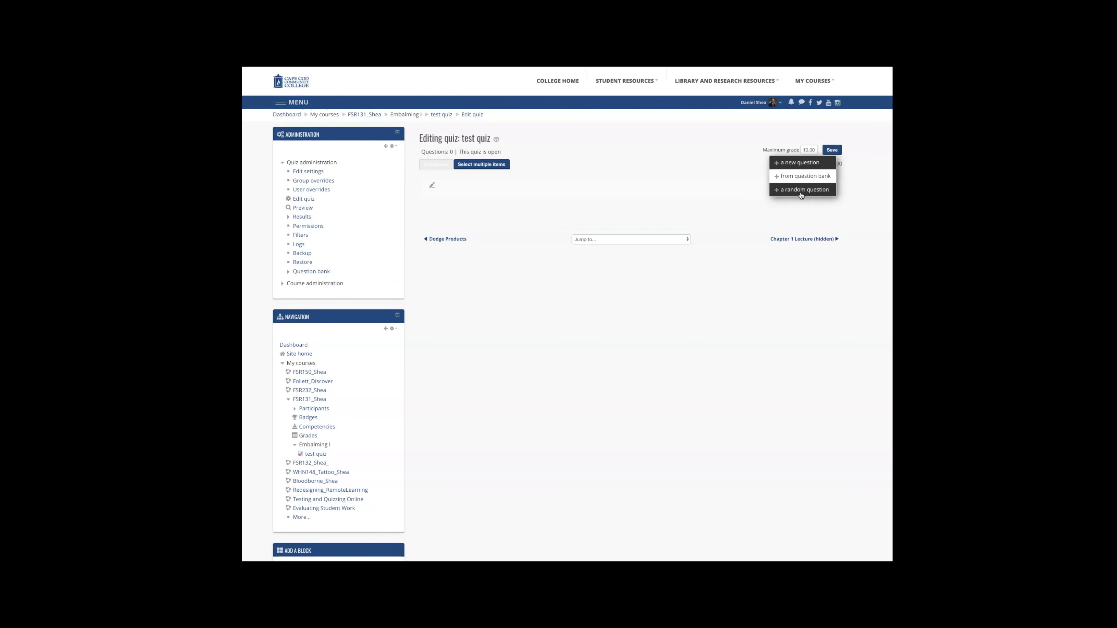
click(801, 190)
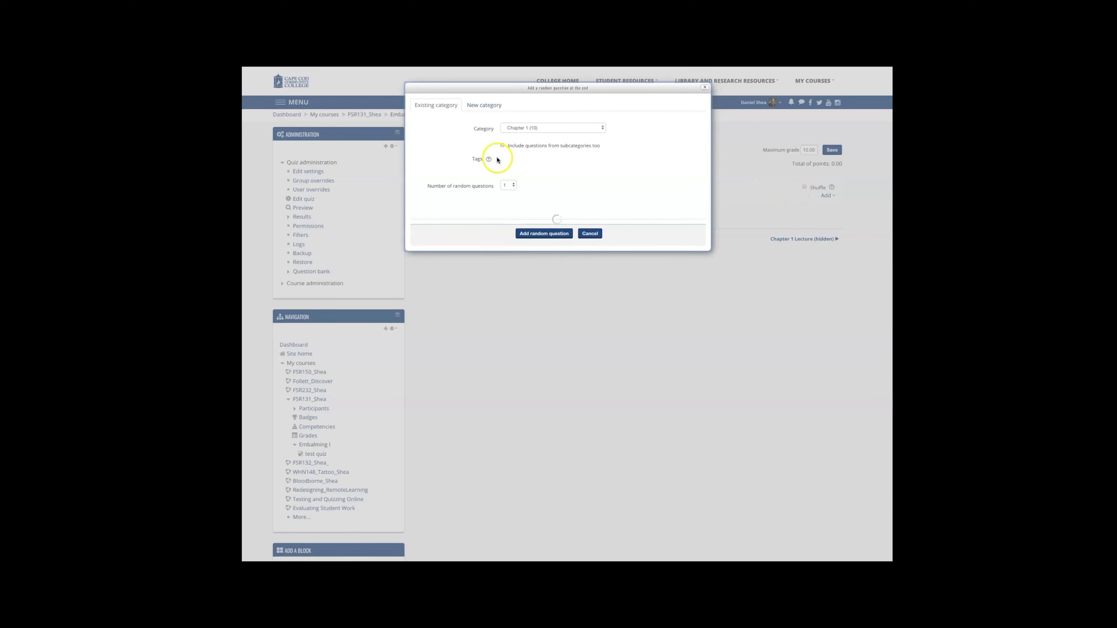
click(593, 127)
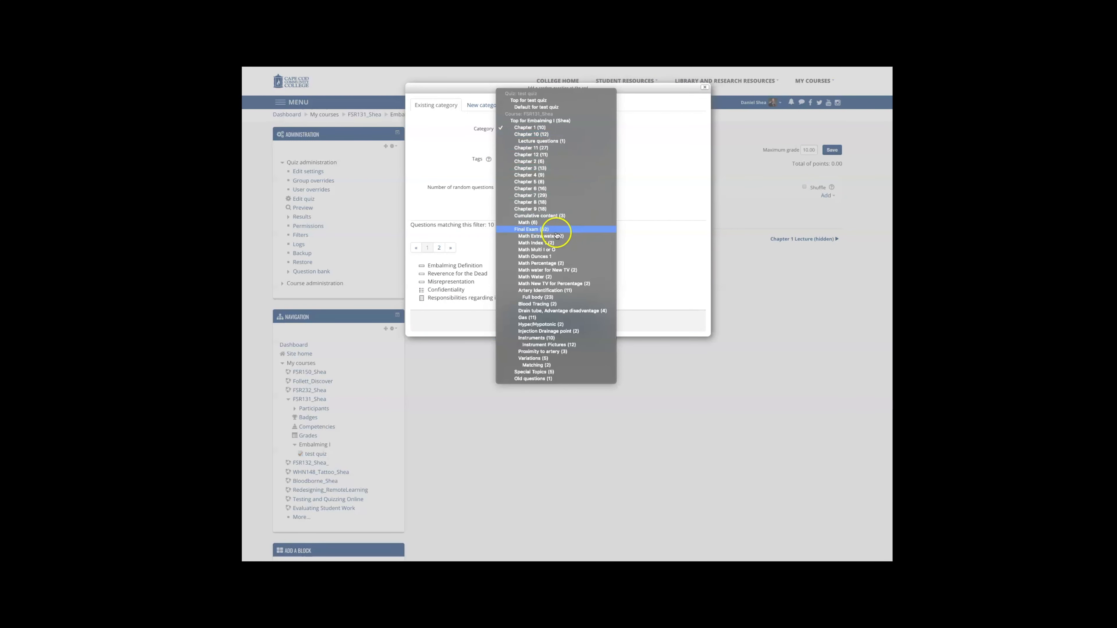
click(536, 229)
click(536, 231)
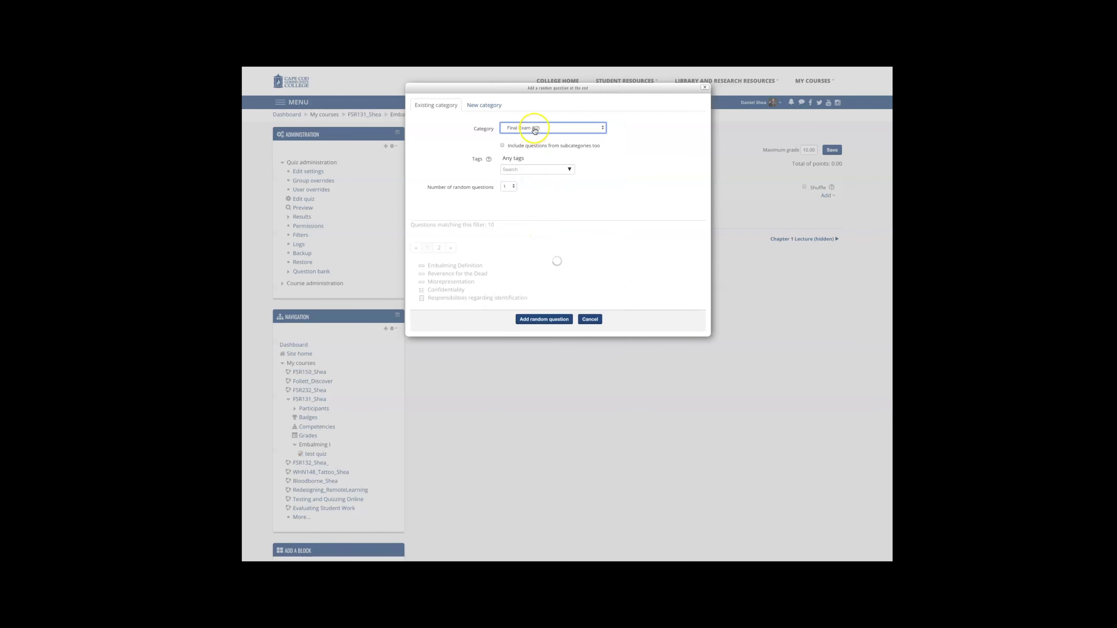
Step: Set the number of random questions to 30 and add them to the quiz
click(510, 185)
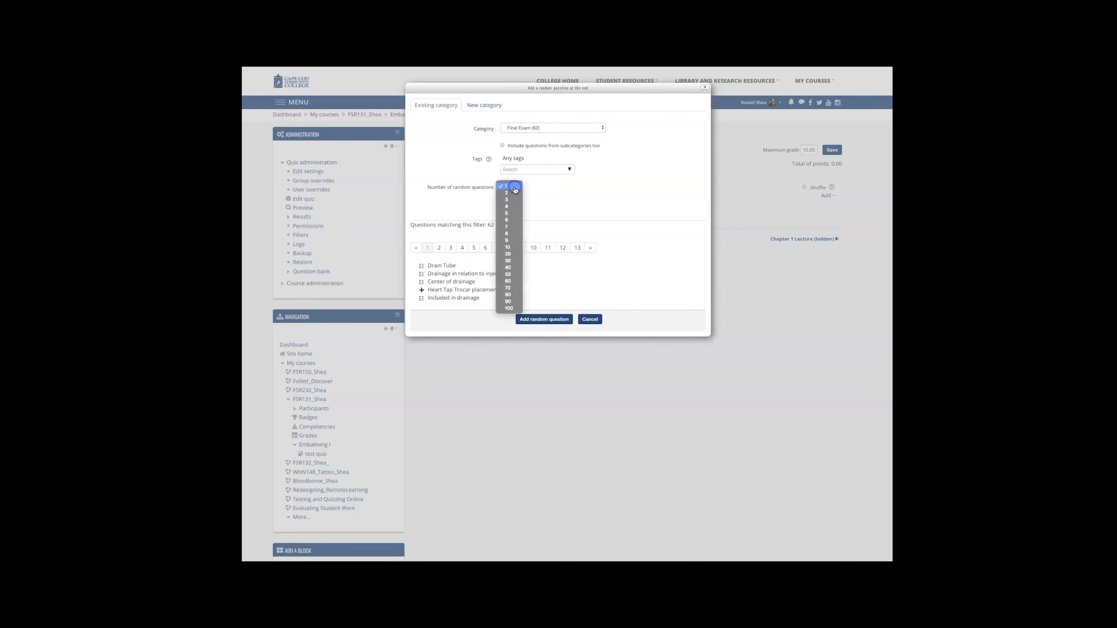
click(509, 261)
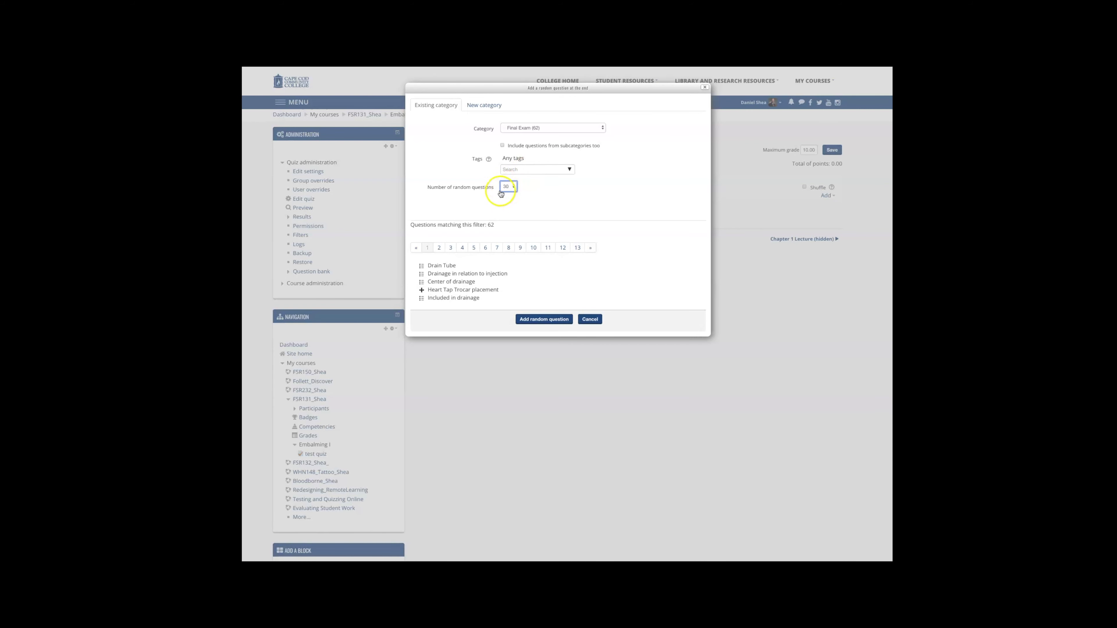
click(544, 320)
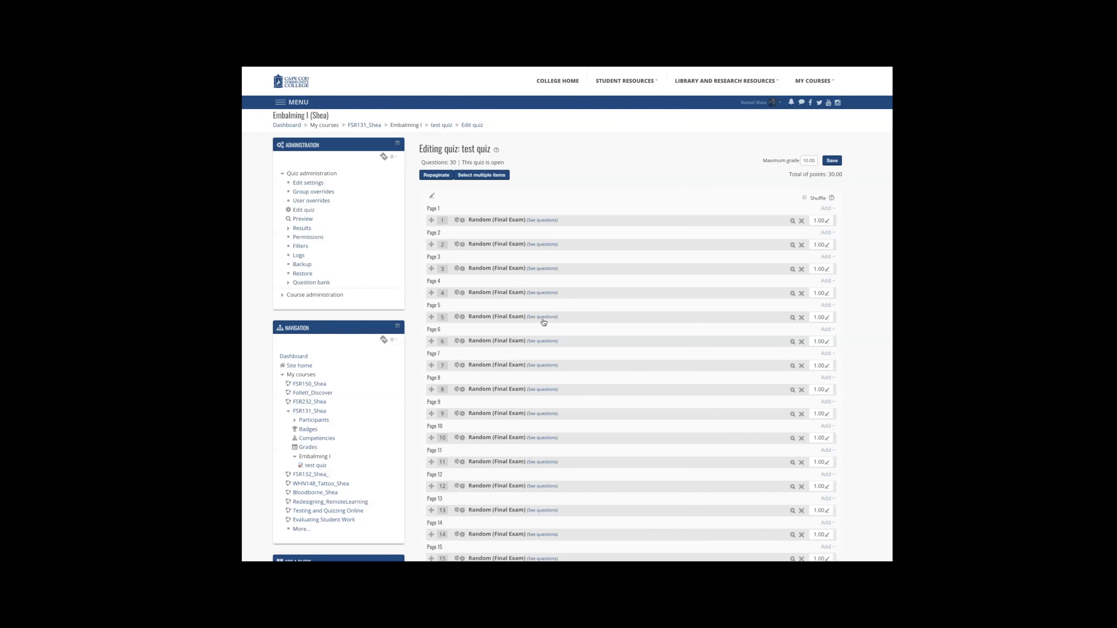
Step: Remove the page breaks so questions 1–2 and 3–4 share pages
scroll(436, 280, down, 3)
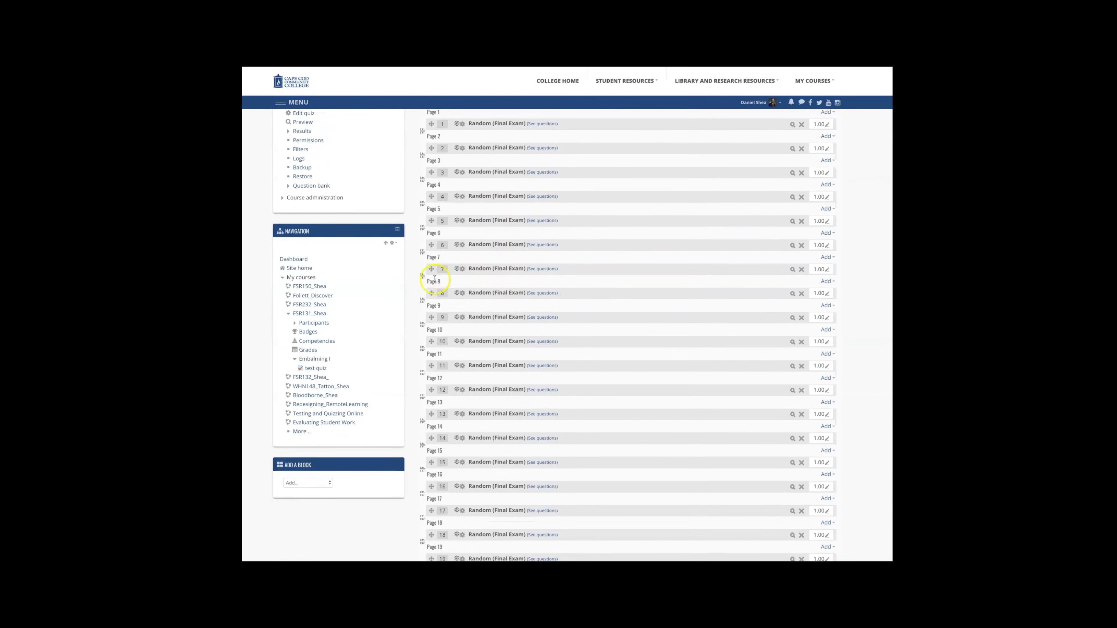
scroll(425, 264, up, 4)
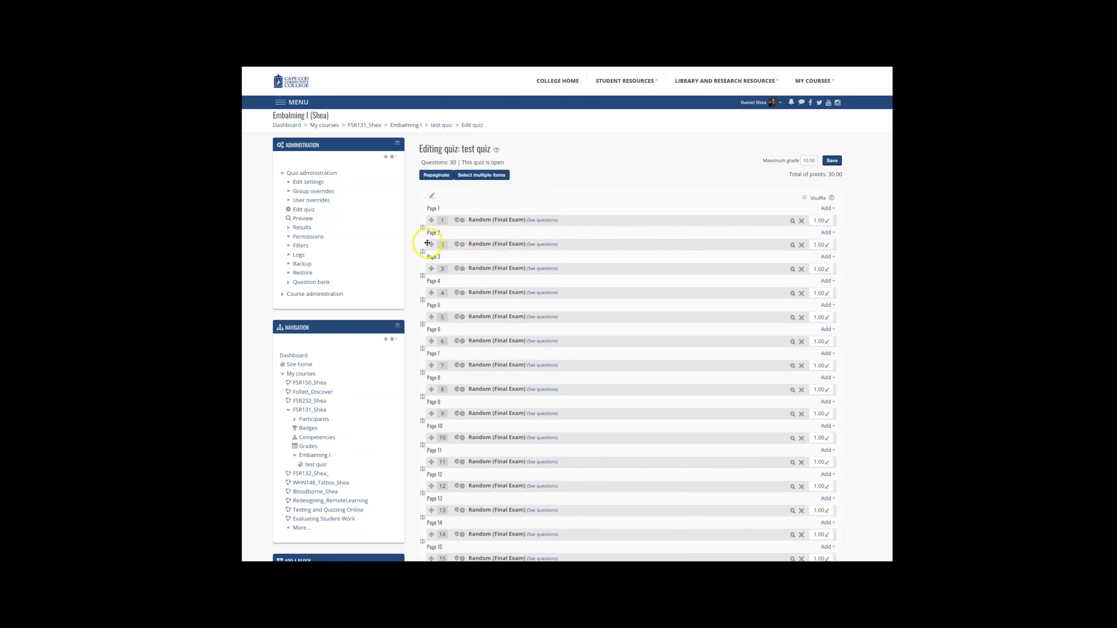
click(423, 228)
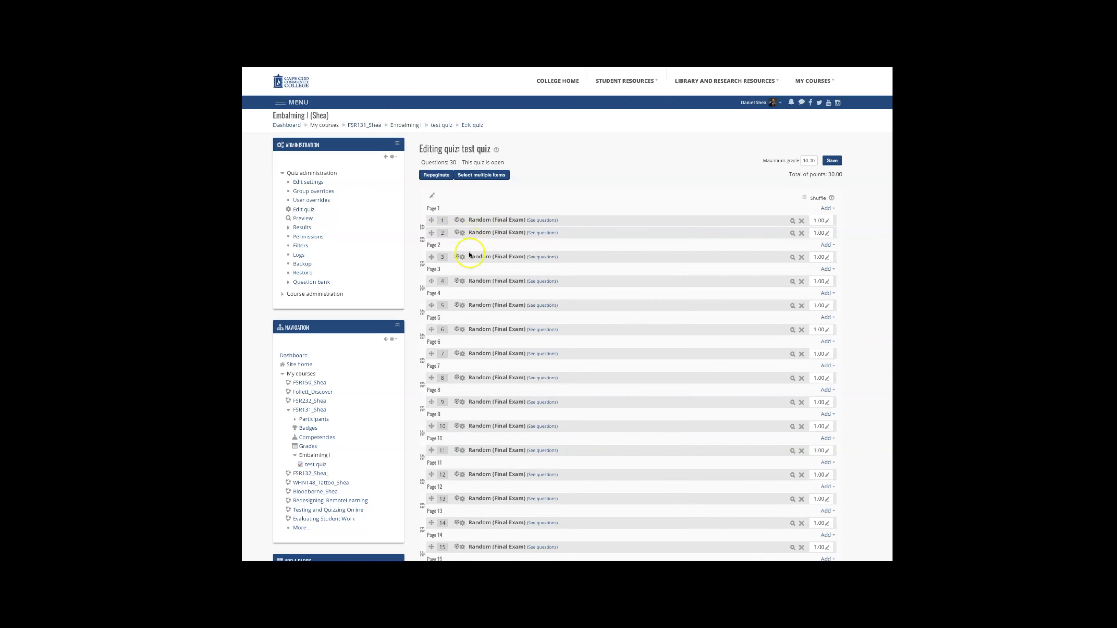
click(422, 263)
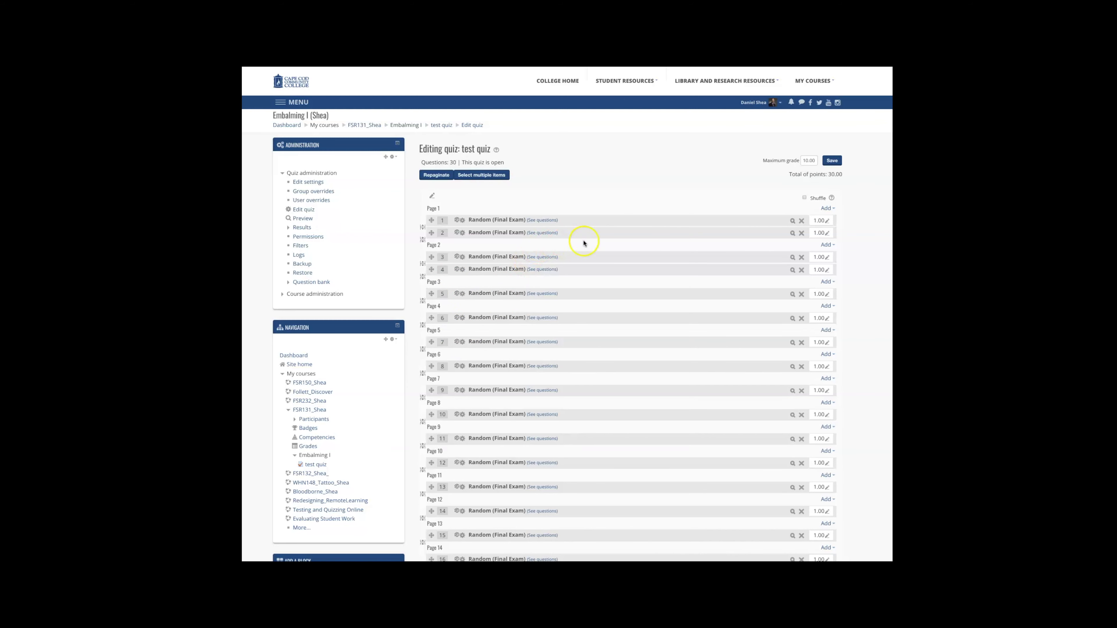
Step: Open the add-from-question-bank dialog at the end of the quiz and select the Math category
click(826, 208)
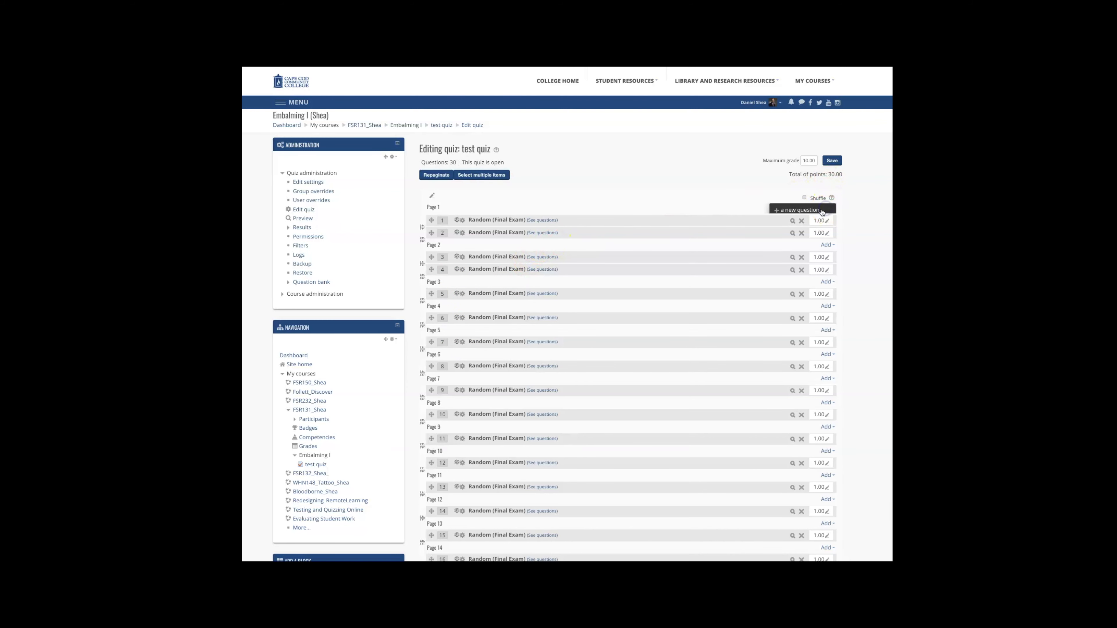
scroll(809, 220, down, 8)
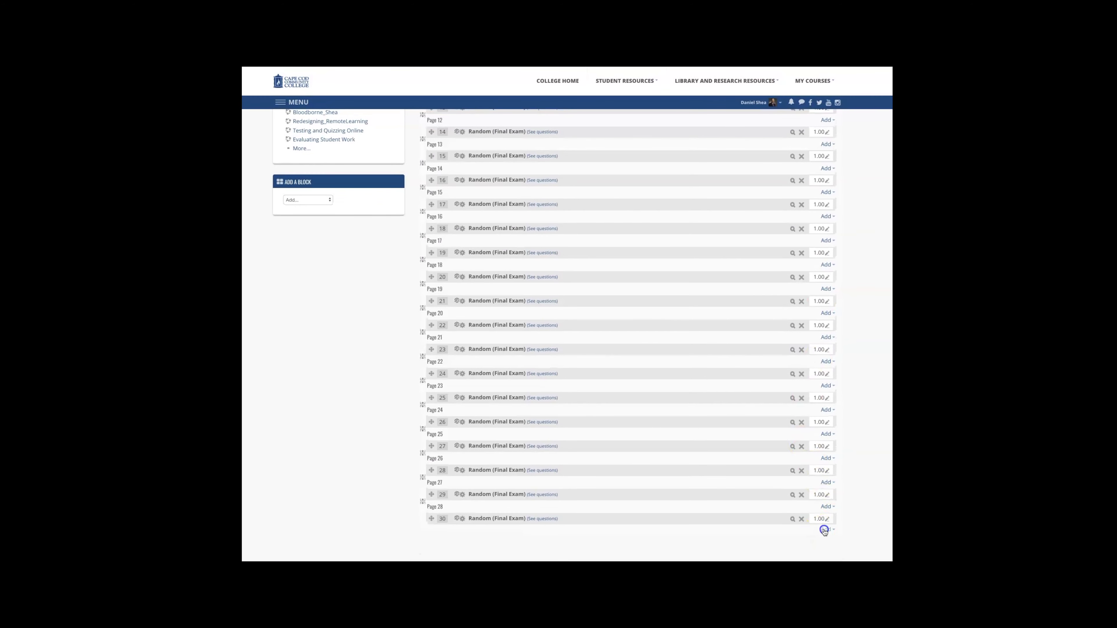
scroll(822, 527, up, 10)
scroll(818, 461, down, 10)
click(826, 531)
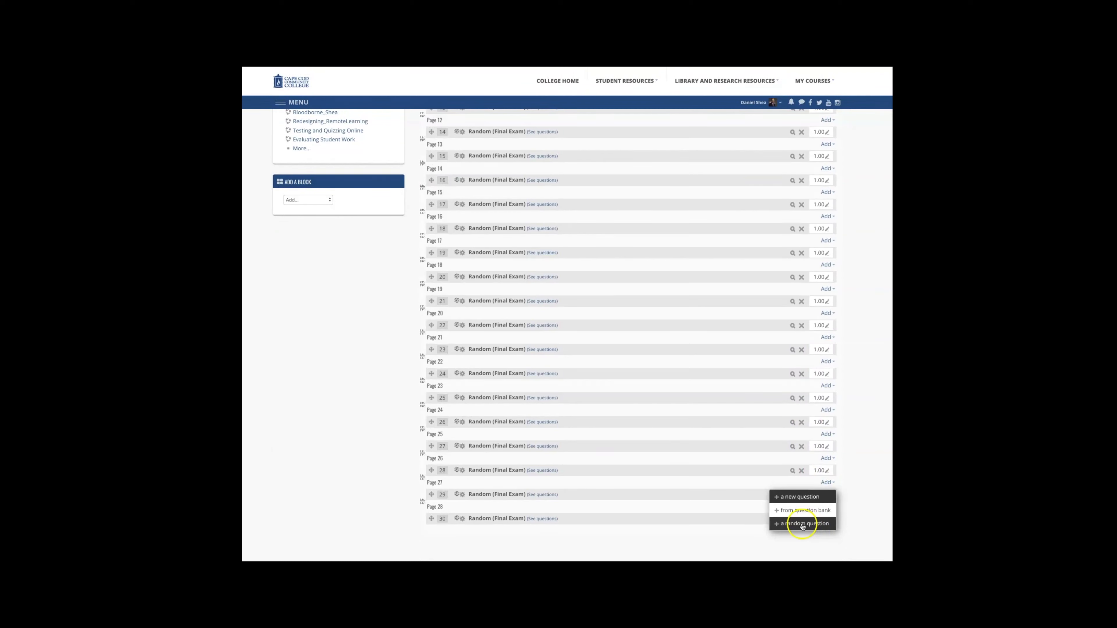
click(803, 511)
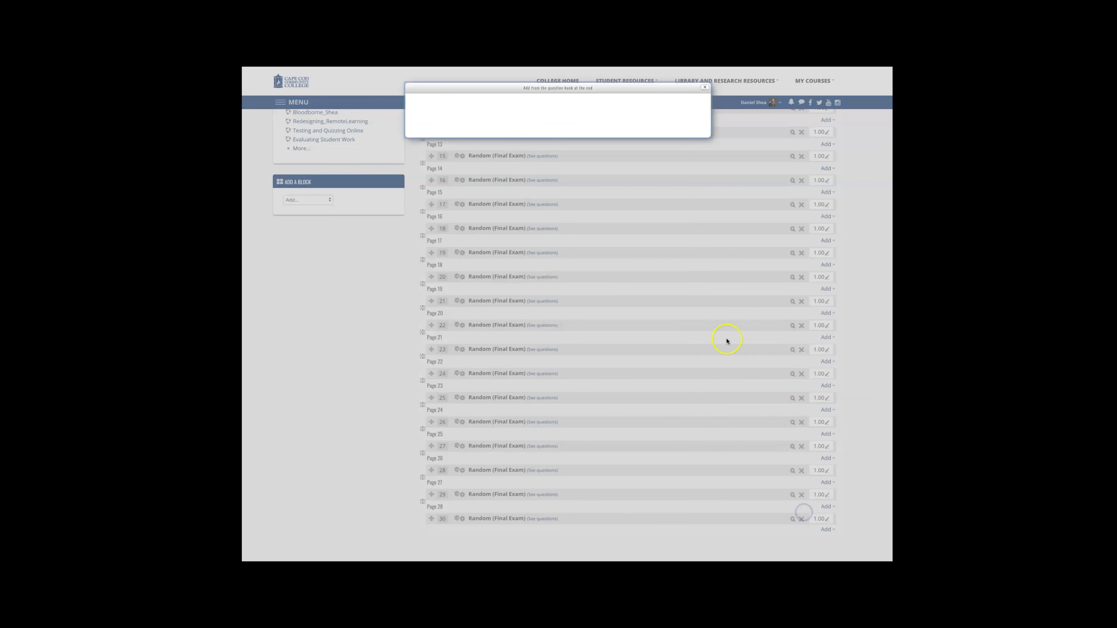
click(491, 113)
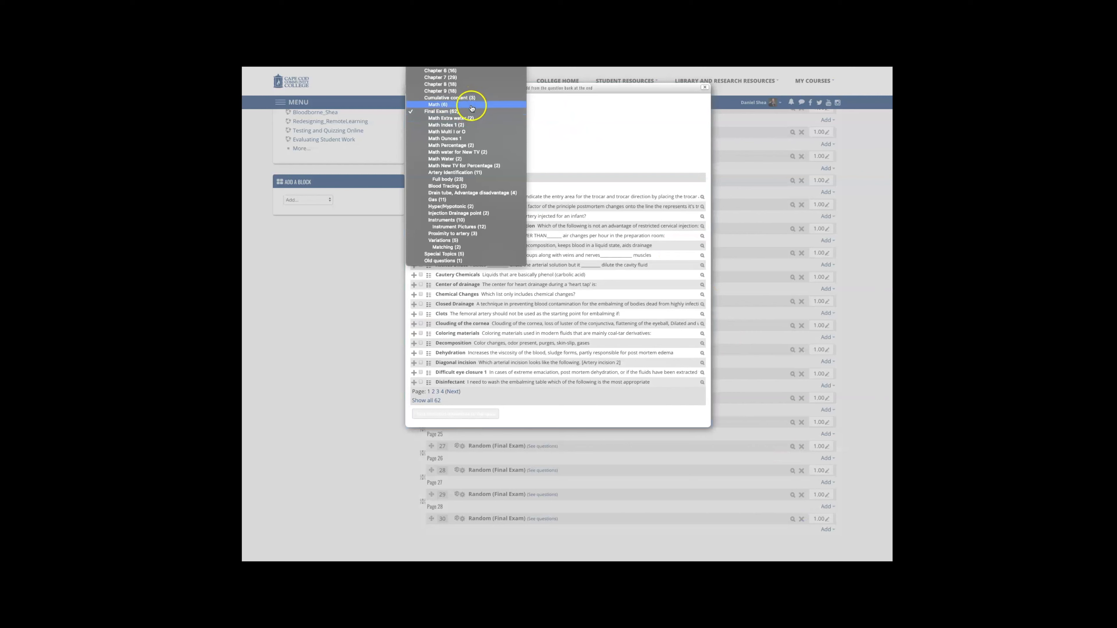
click(472, 105)
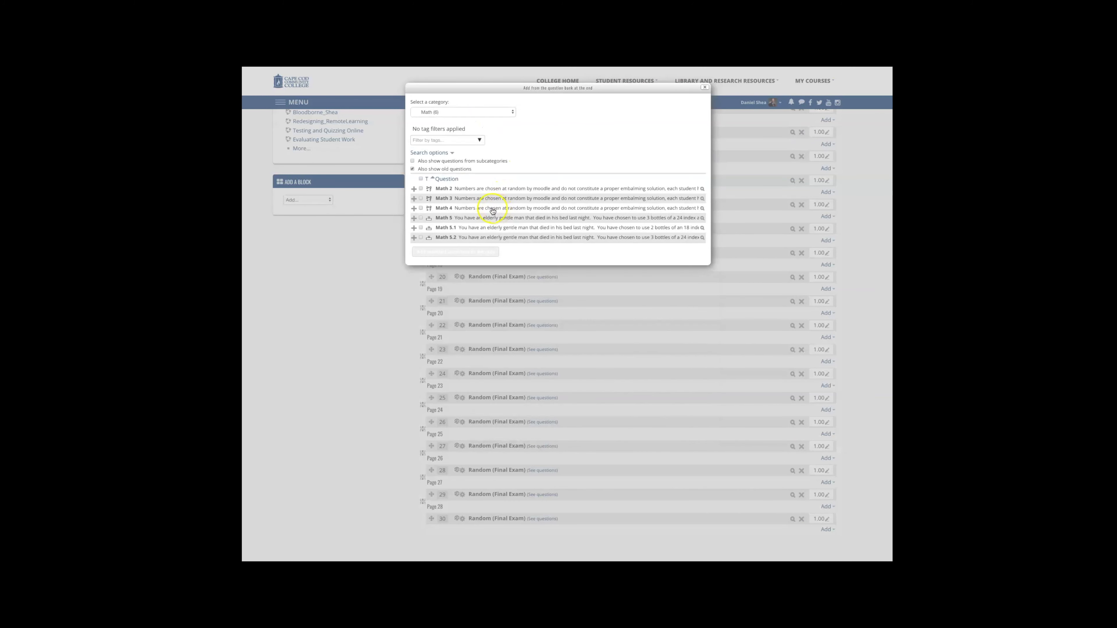
Step: Select the Math 2 and Math 5 questions and add them to the end of the quiz
click(420, 188)
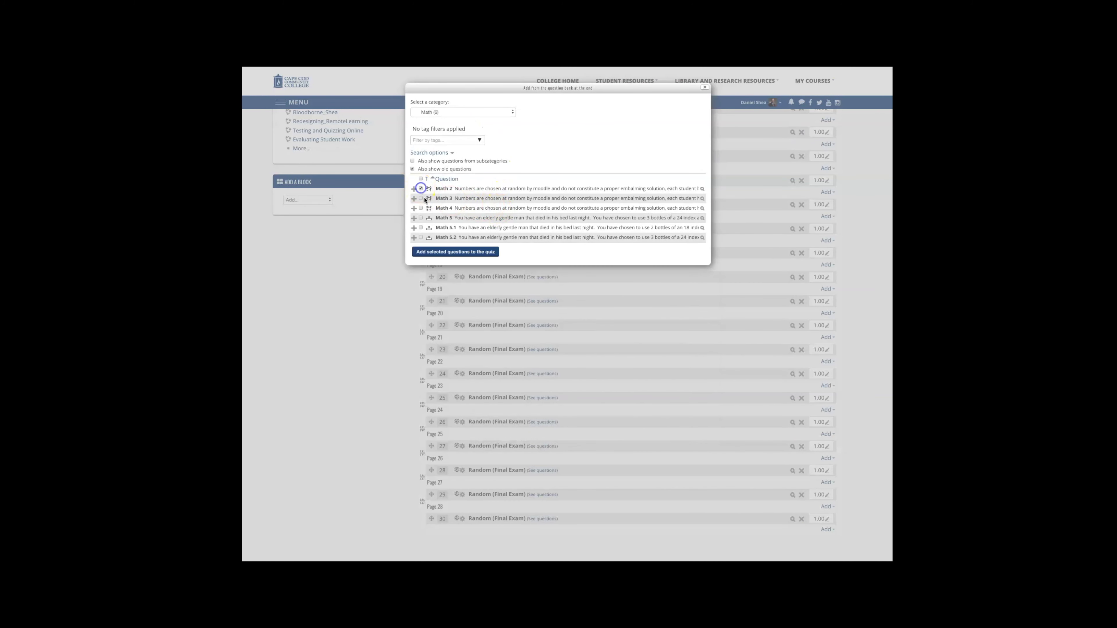
click(420, 218)
click(454, 255)
scroll(487, 247, down, 10)
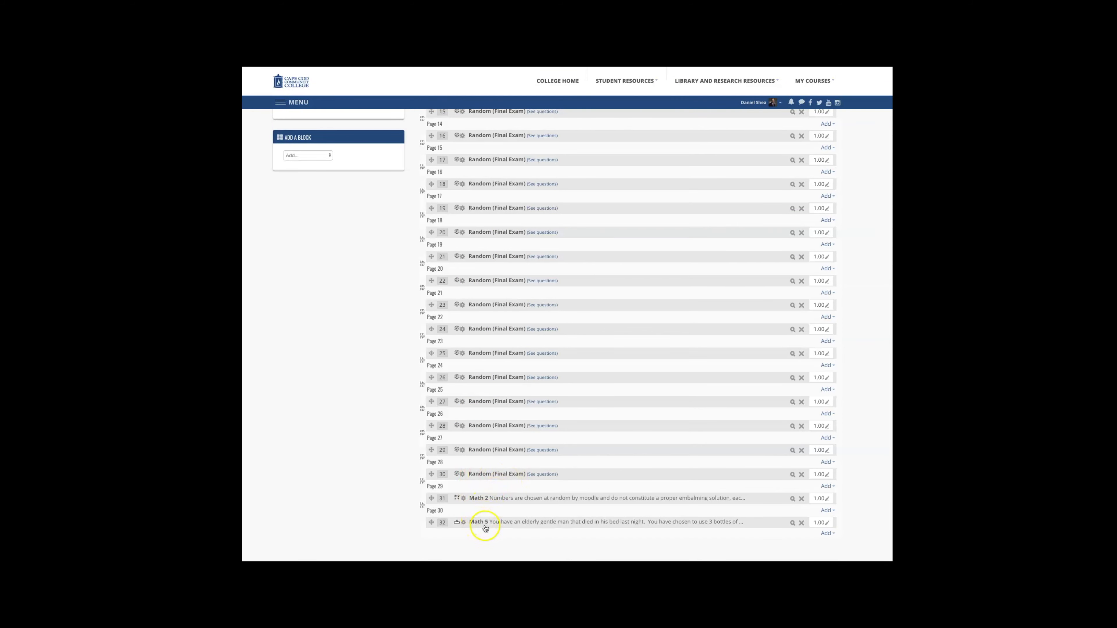
Step: Remove the page break so the Math 2 and Math 5 questions share one page
click(421, 504)
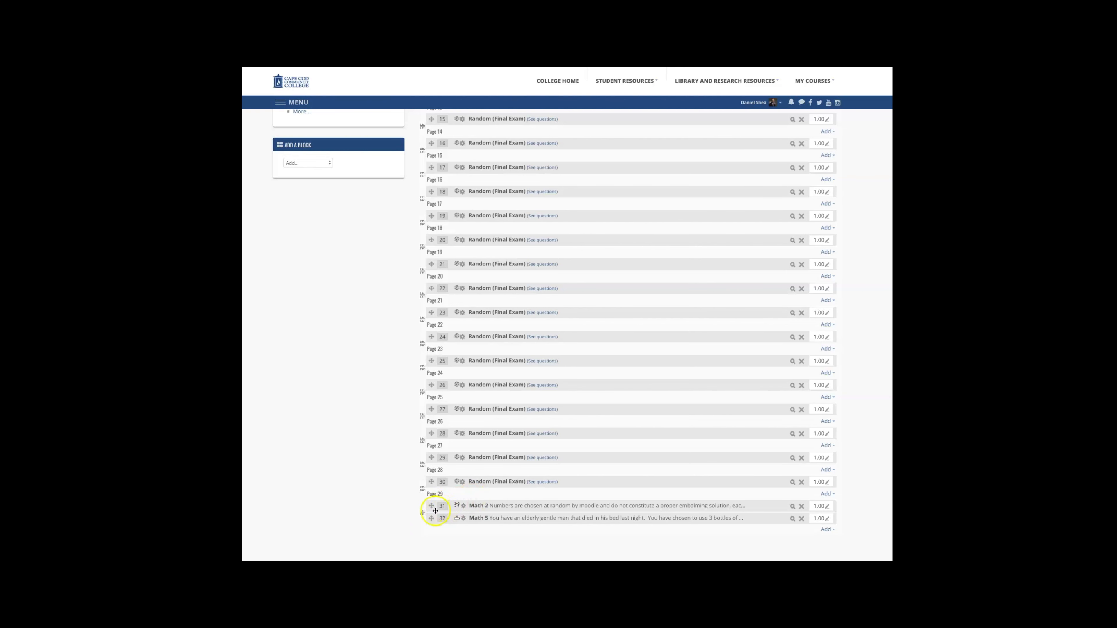
scroll(489, 451, up, 10)
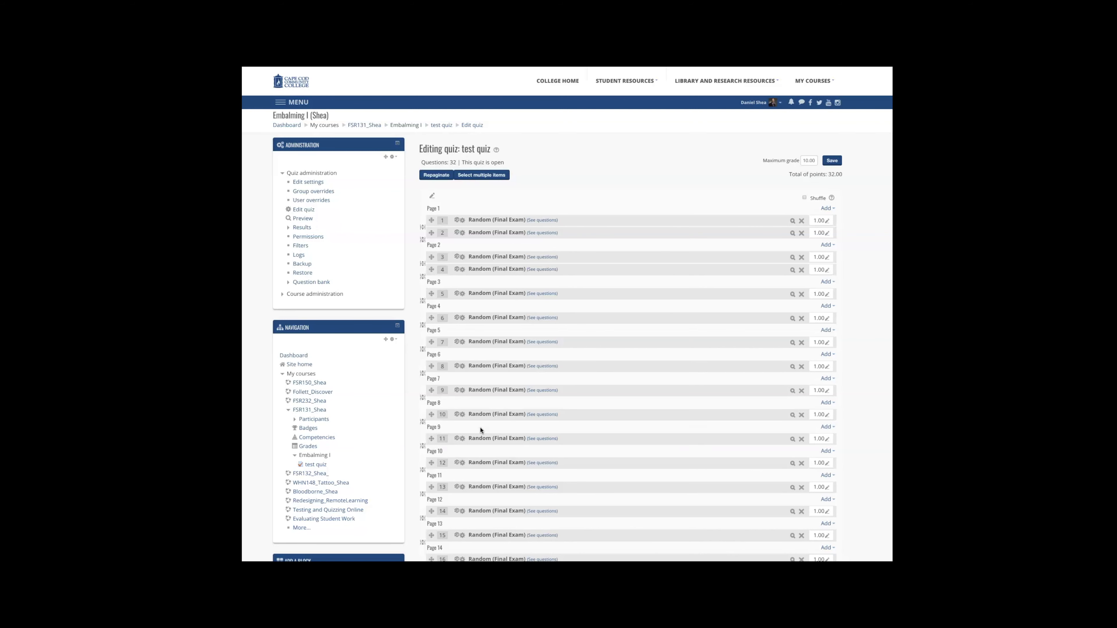
scroll(473, 436, down, 10)
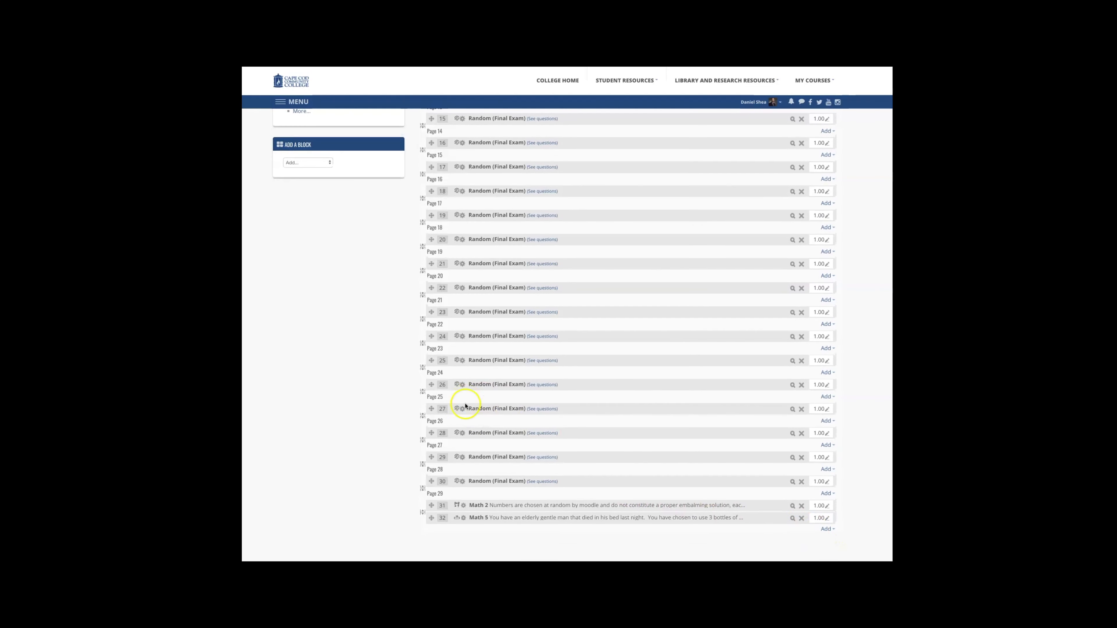
Step: Add 2 random questions from the Full body category at the end of the quiz
click(826, 529)
click(813, 526)
click(524, 128)
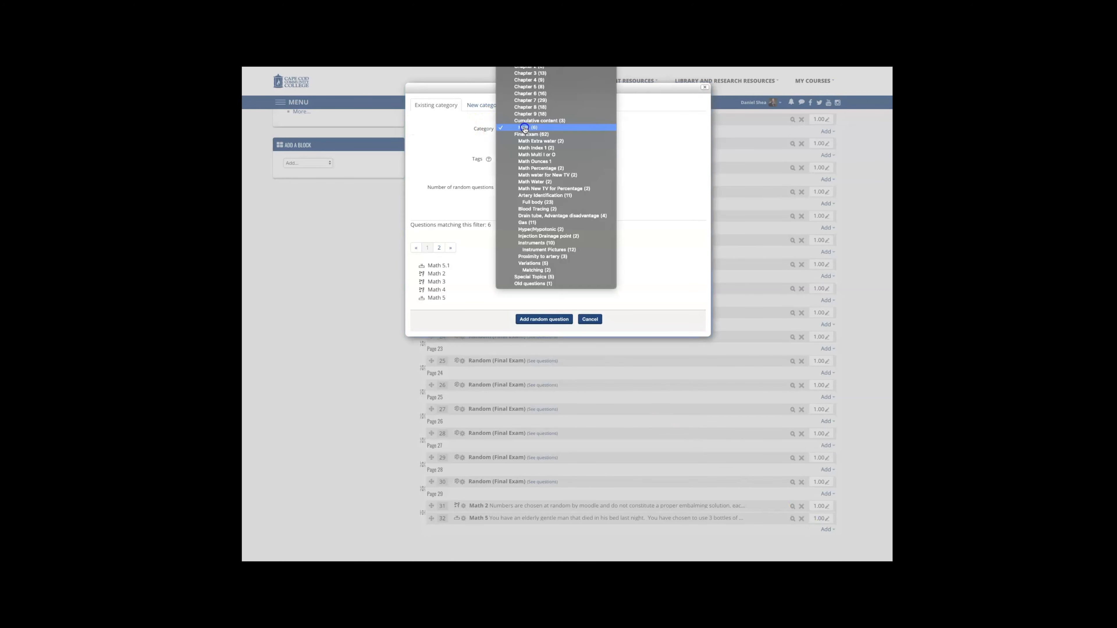
click(551, 202)
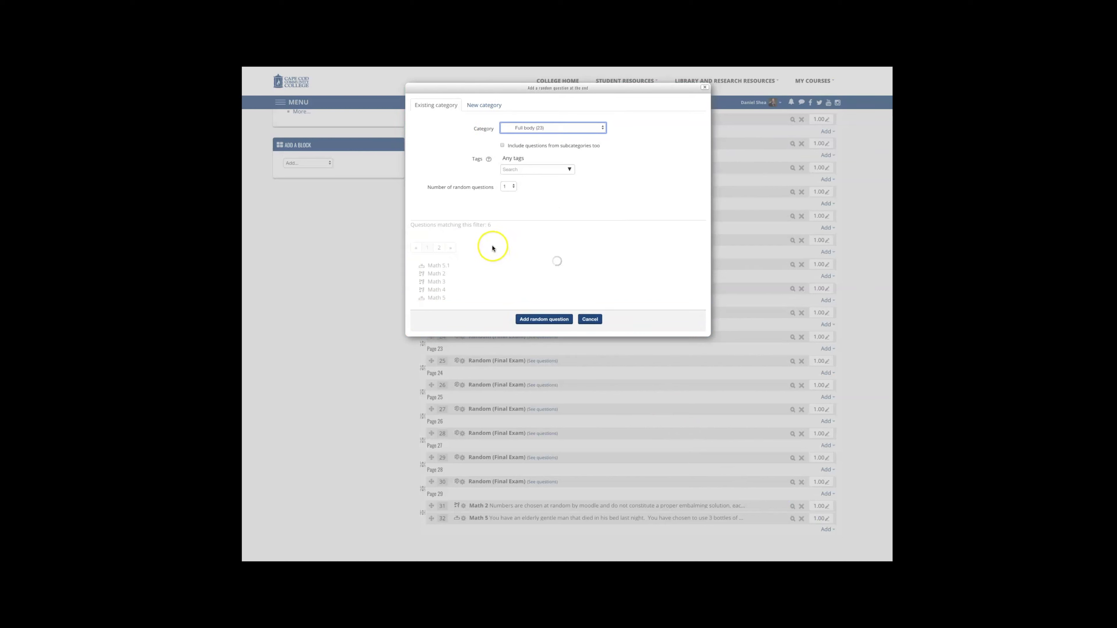
click(514, 187)
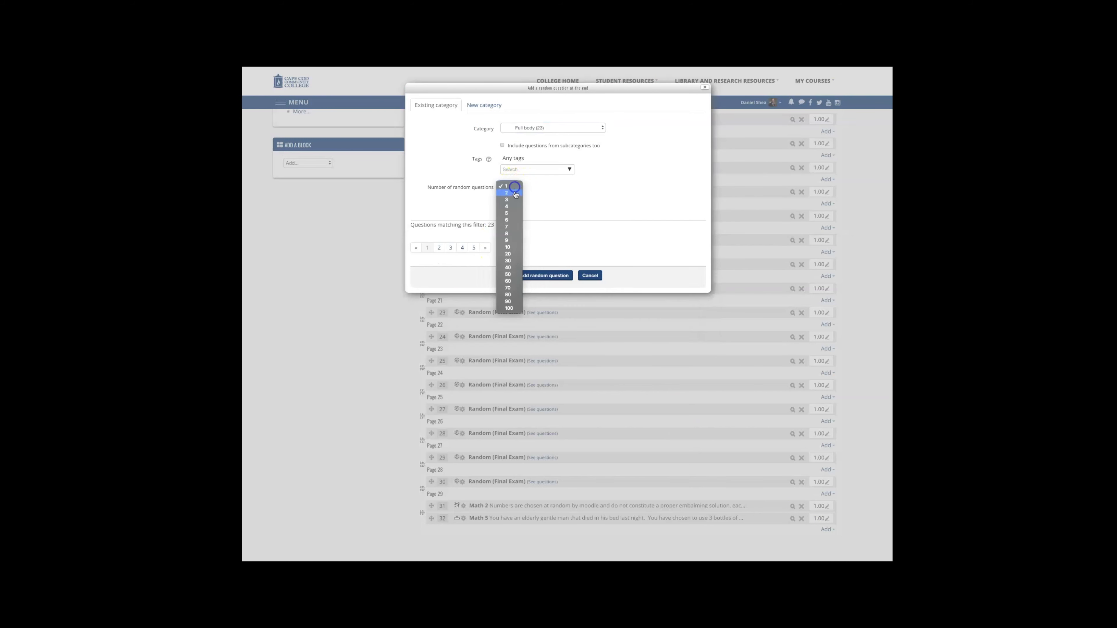
click(515, 193)
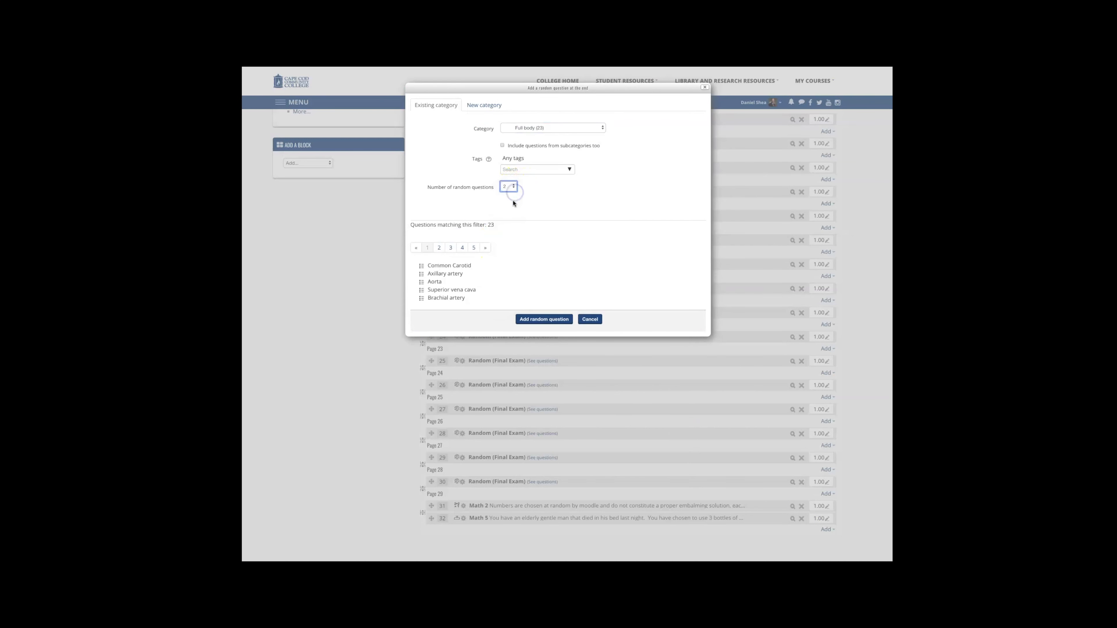
click(555, 321)
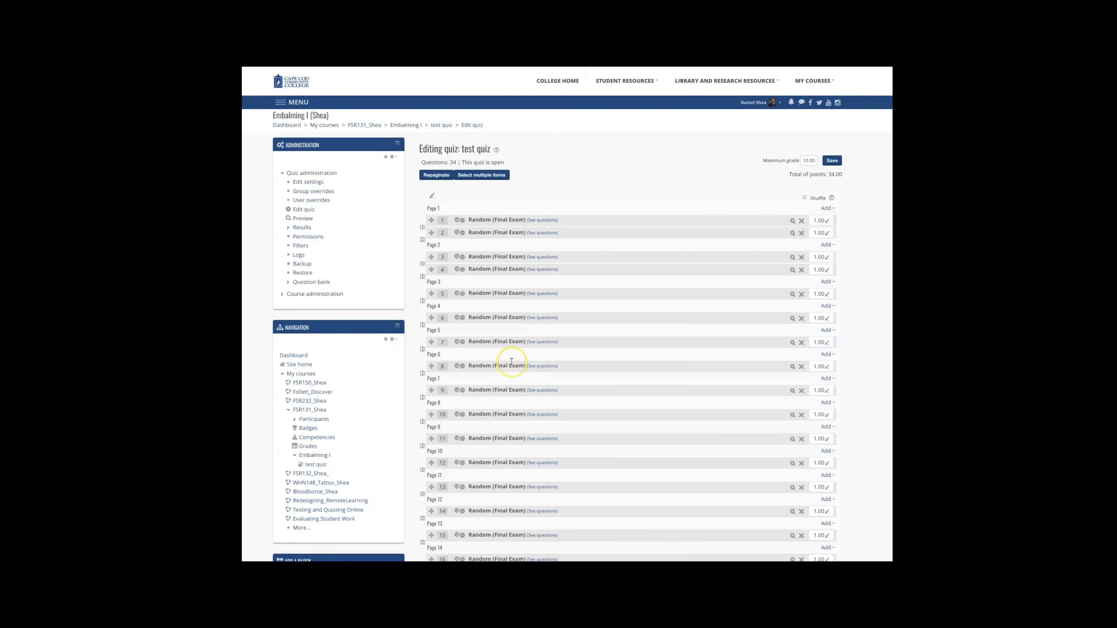
Step: Drag both Full body random questions up among the Final Exam questions, placing one after question 27 on its own page
scroll(511, 361, down, 15)
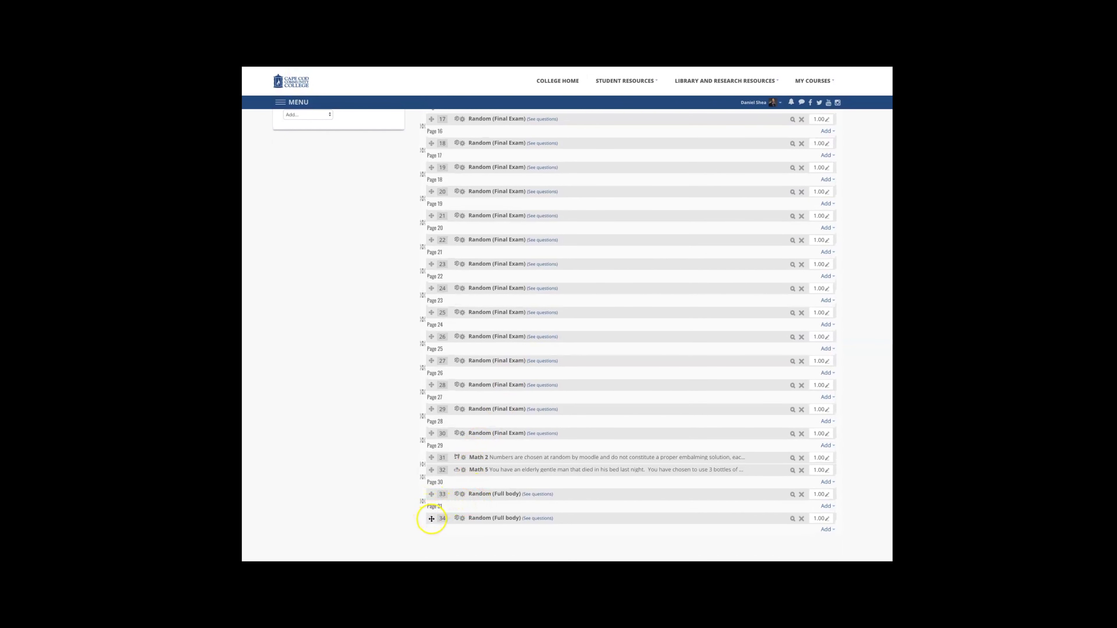
drag(431, 519, 436, 443)
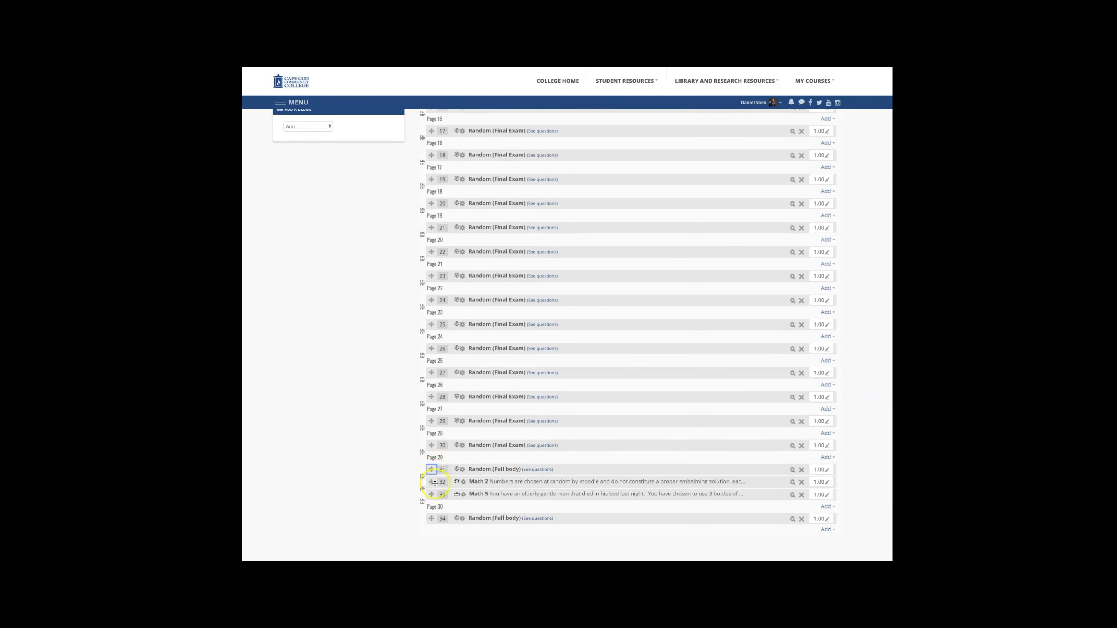
drag(429, 519, 431, 355)
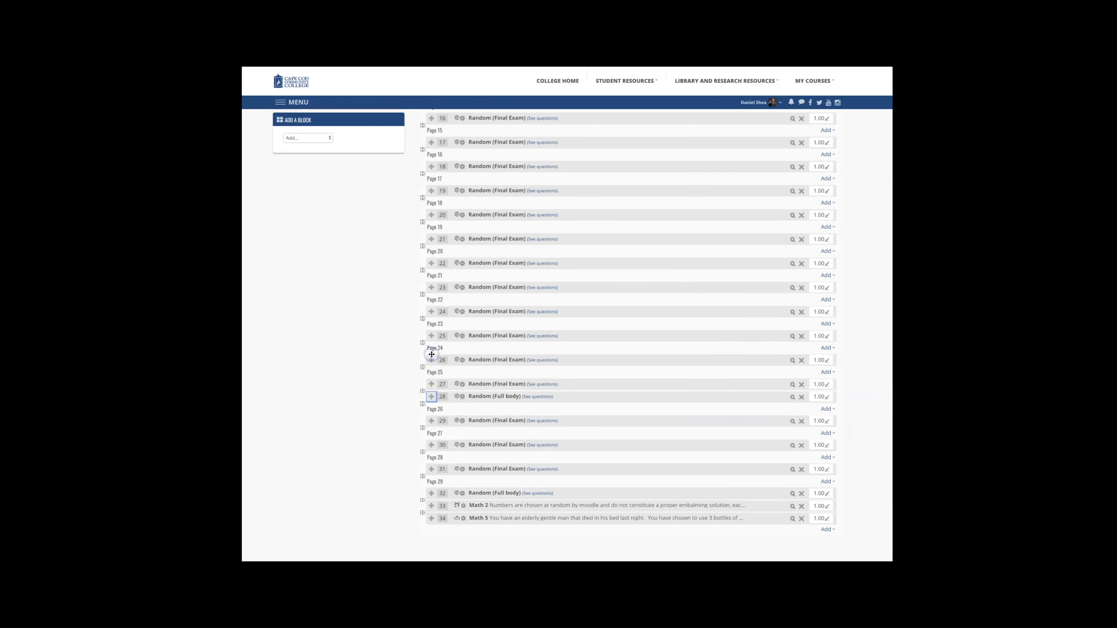
click(422, 392)
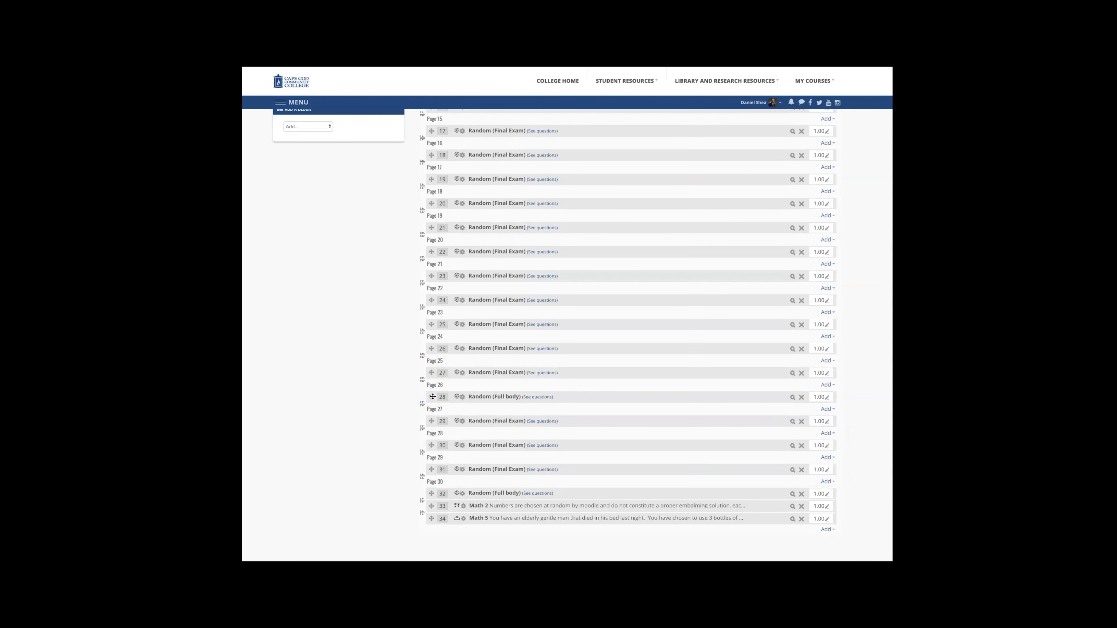
Step: Move the Full body question 28 to follow question 4
click(431, 396)
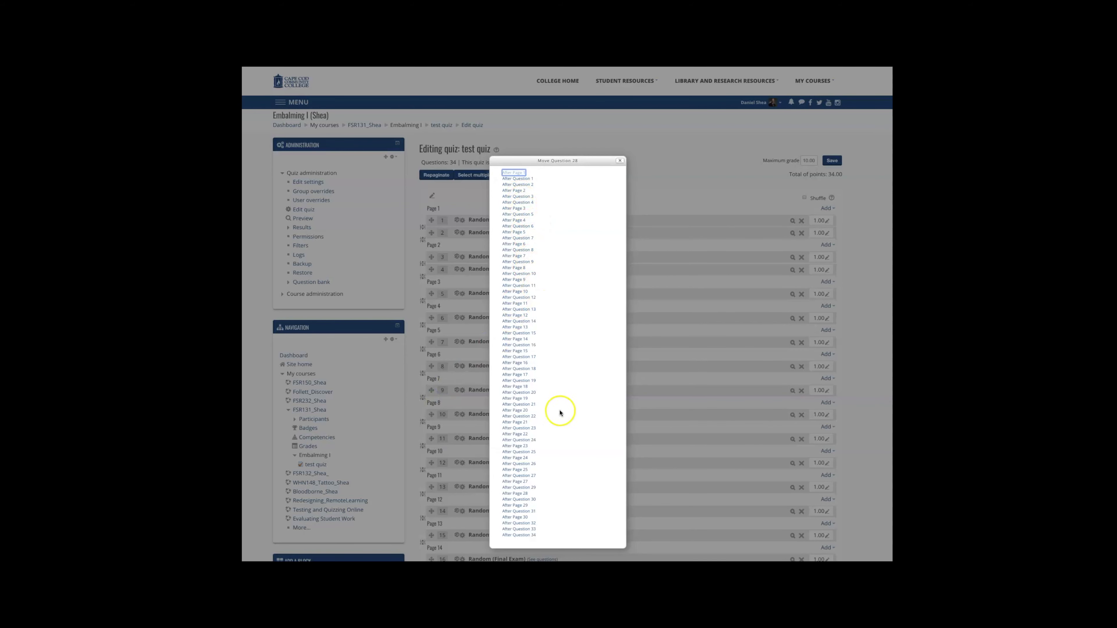
scroll(553, 428, down, 1)
scroll(553, 428, down, 5)
scroll(541, 379, up, 6)
scroll(519, 228, down, 1)
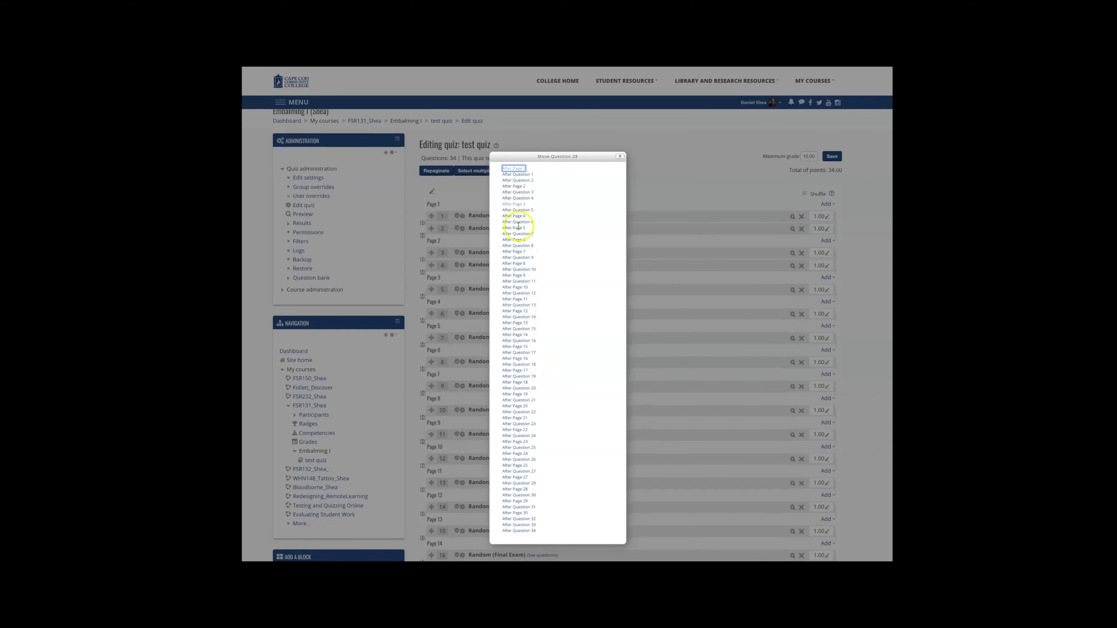
click(508, 203)
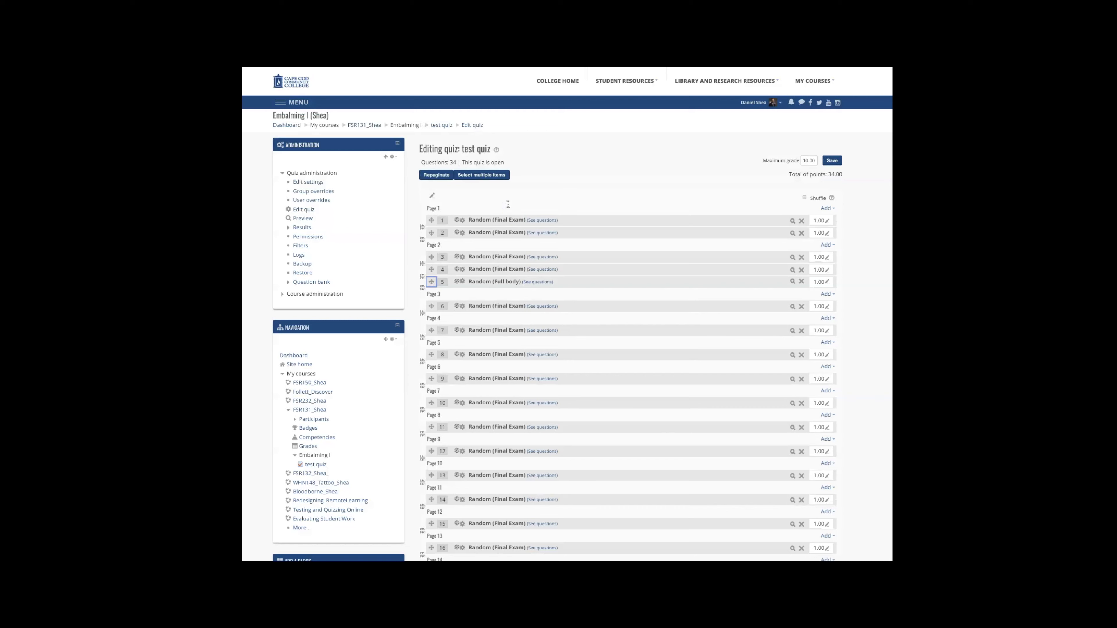